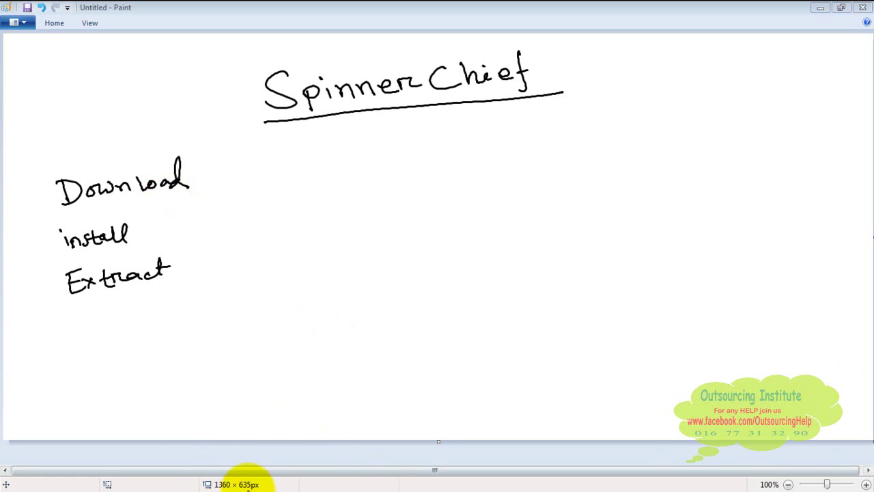
Minimize the Paint notes and search Google for 'free download spinnerchief'
left_click(820, 7)
type("free do")
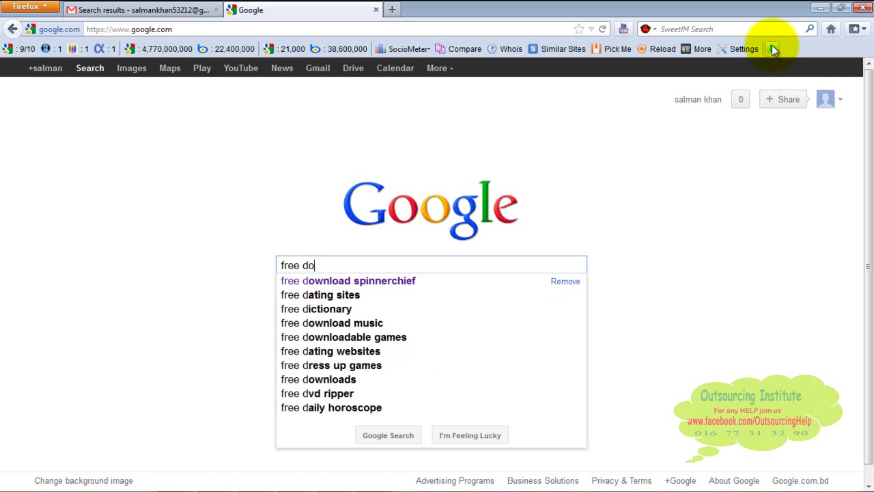
type("wnload")
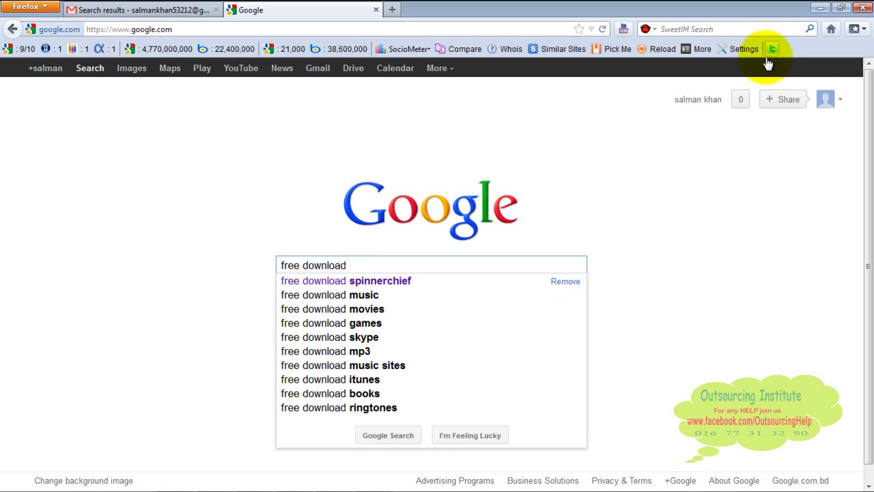
left_click(409, 283)
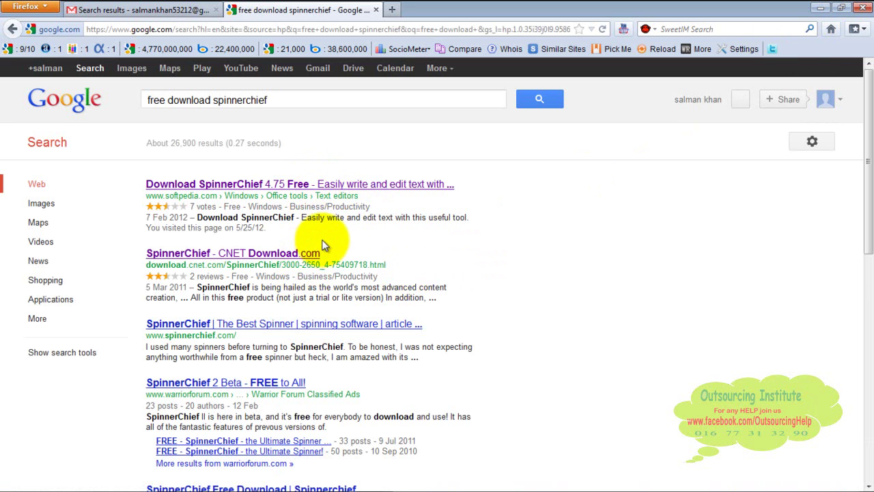
Open the CNET Download.com SpinnerChief page and start downloading cnet_SpinnerChief_zip.exe
left_click(253, 255)
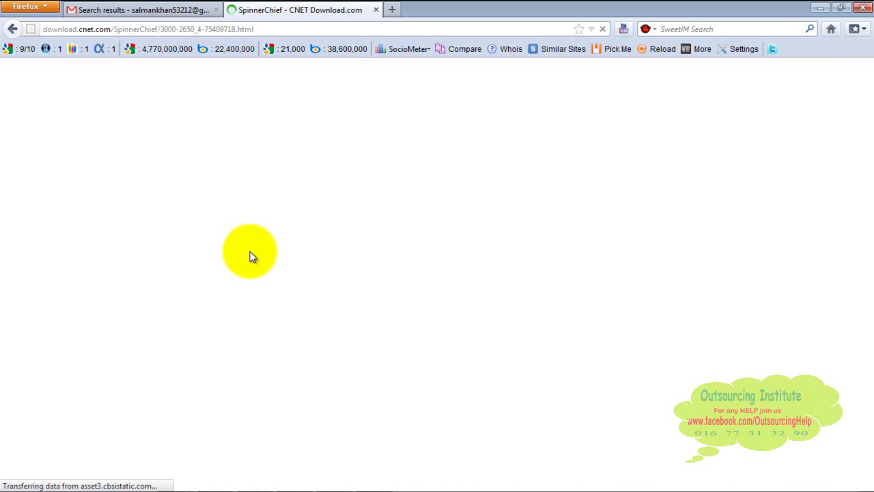
left_click(12, 28)
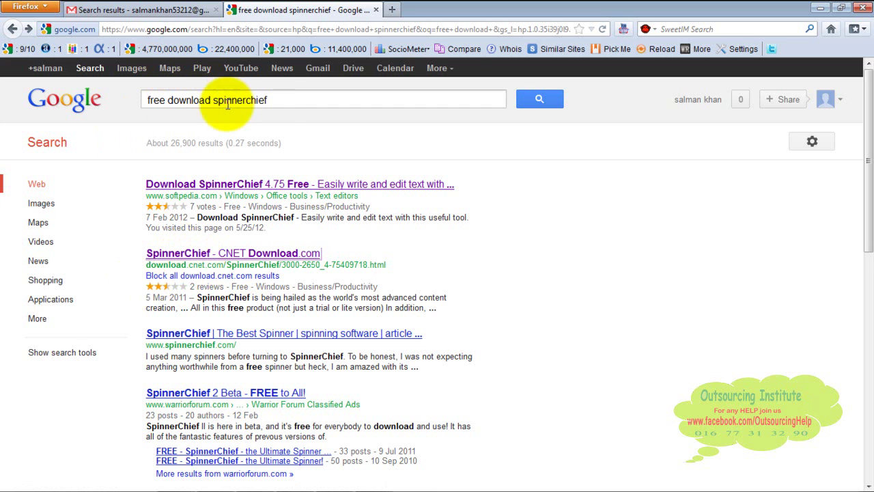
left_click(192, 258)
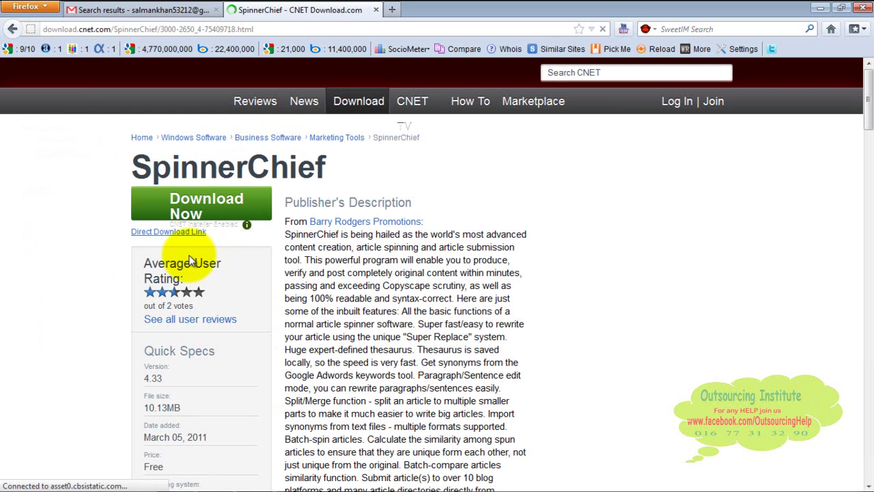
left_click(196, 210)
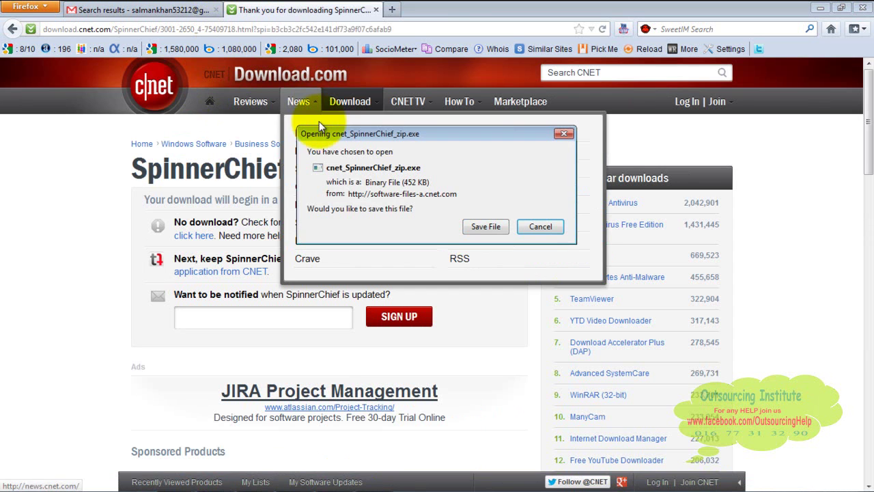
Save cnet_SpinnerChief_zip(1).exe and run it, confirming the security warning
left_click(485, 226)
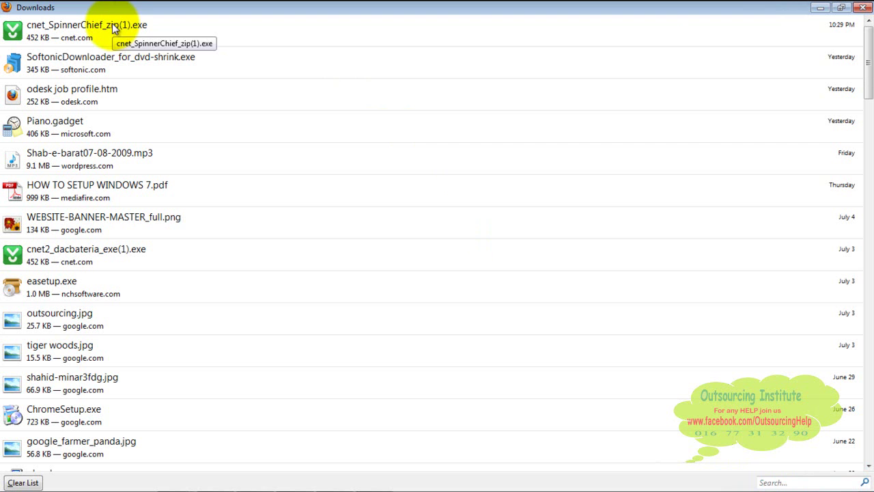
double_click(84, 29)
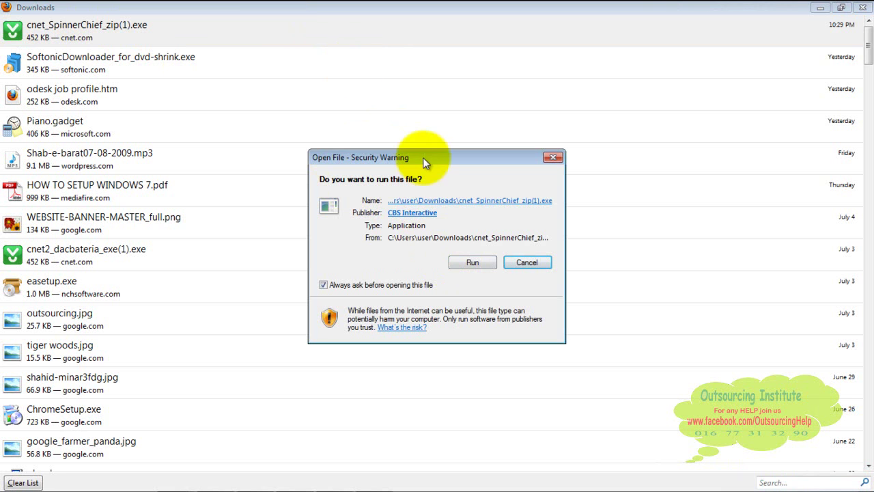
left_click(471, 263)
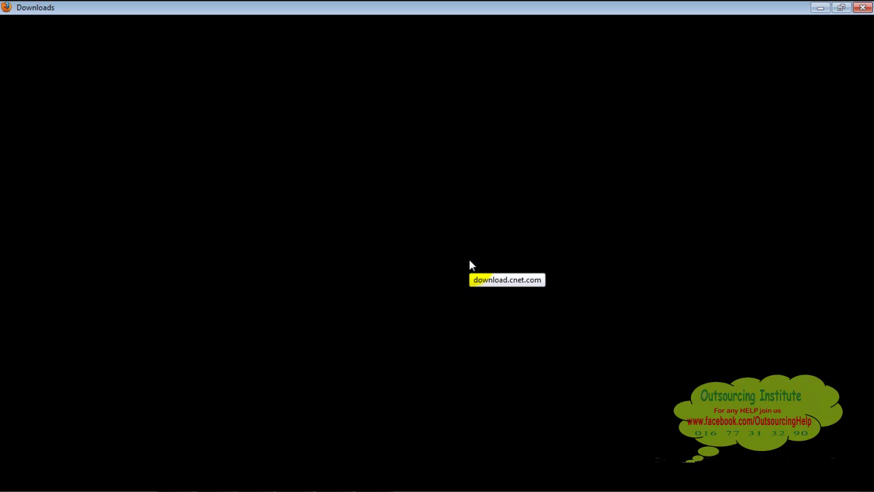
left_click(469, 262)
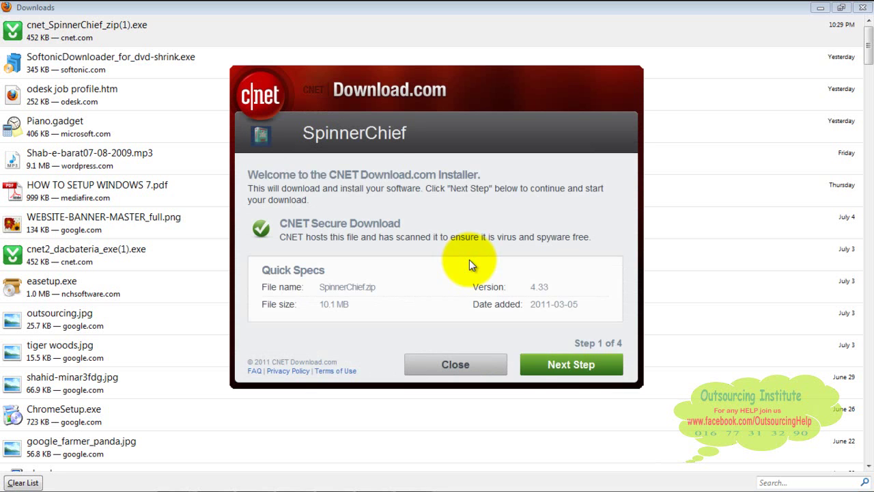
Complete the CNET installer declining the HotSpot Shield offer, then show the SpinnerChief download in its folder
left_click(557, 368)
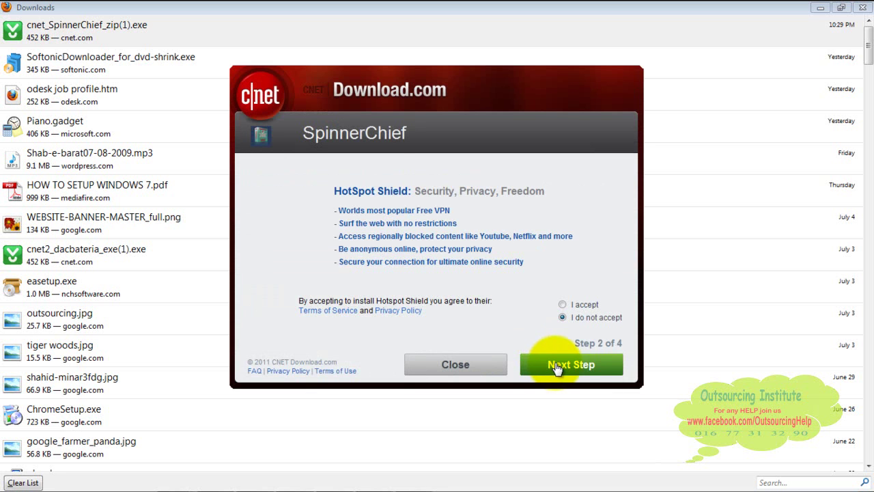
left_click(561, 305)
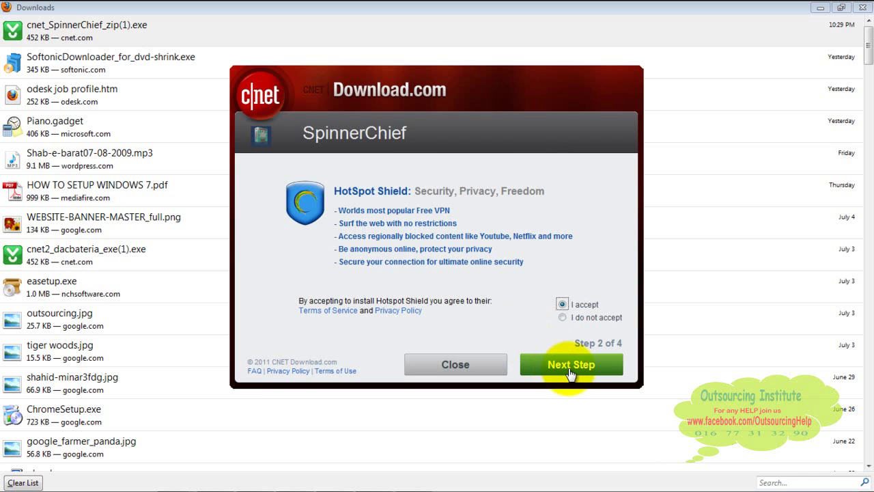
key("Down")
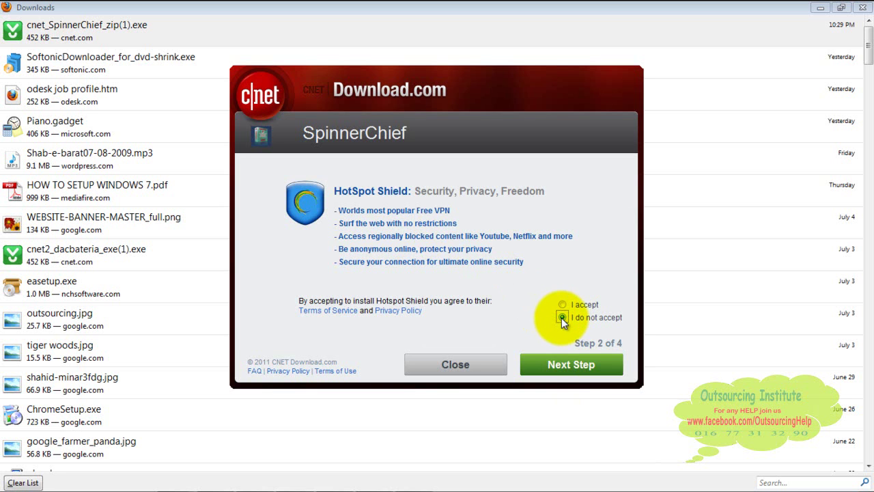
left_click(584, 368)
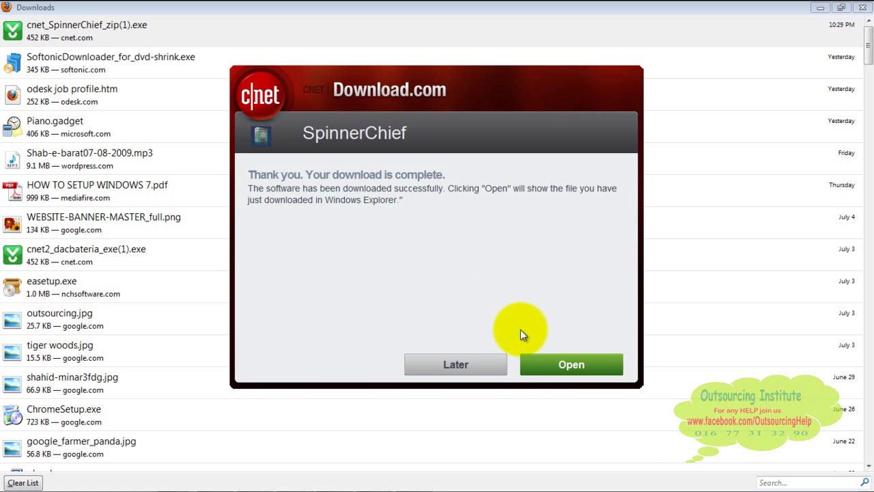
left_click(551, 366)
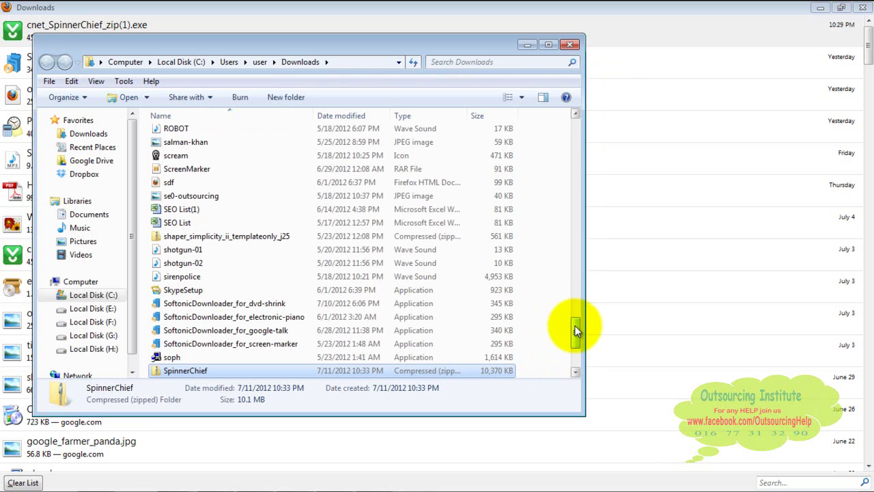
View Downloads as large icons and bring up the context menu of the SpinnerChief zip
left_click_drag(575, 328, 576, 353)
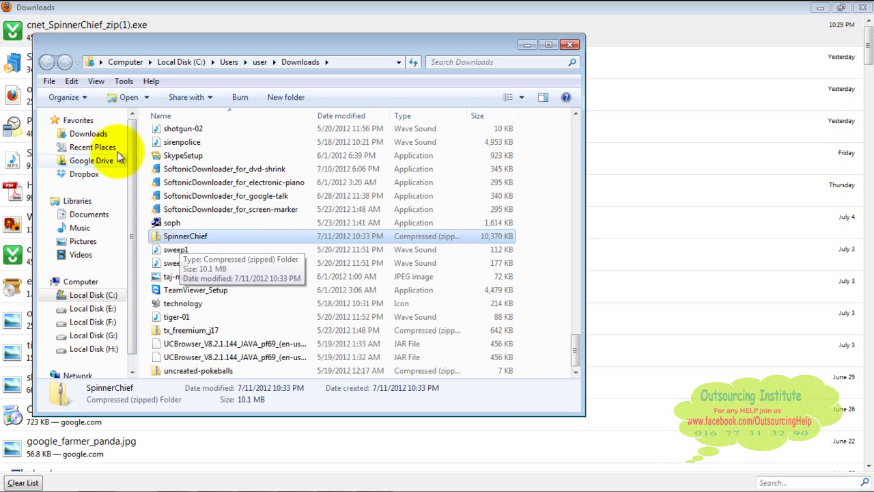
left_click(96, 136)
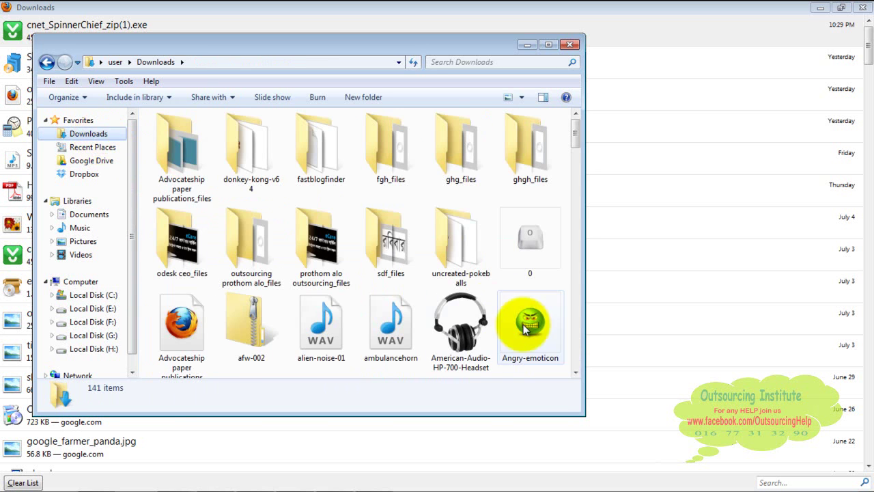
scroll(573, 348, "down", 2)
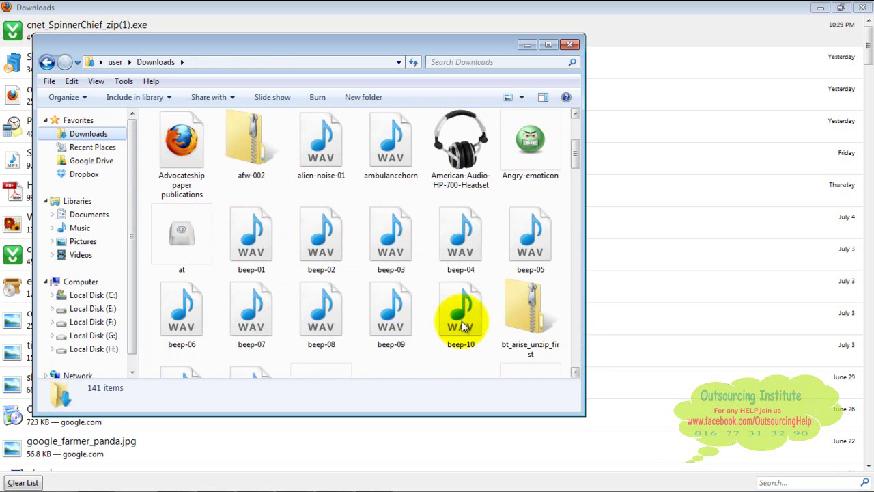
scroll(461, 326, "down", 15)
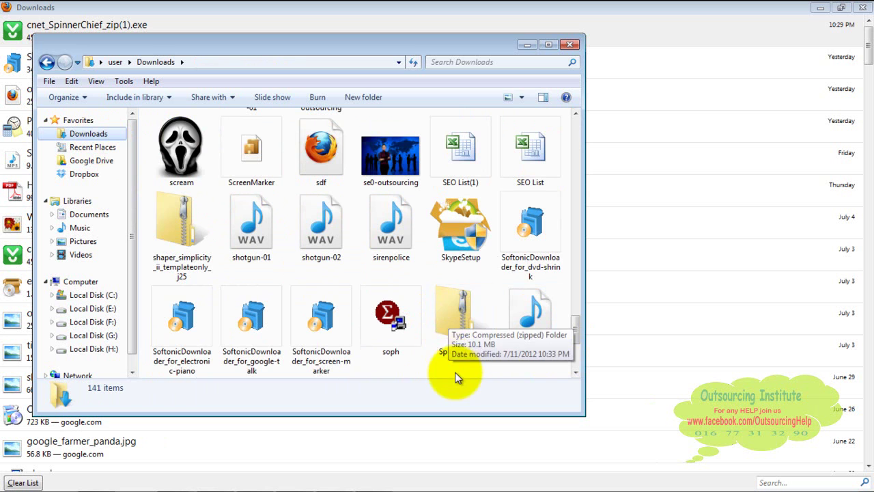
left_click(479, 352)
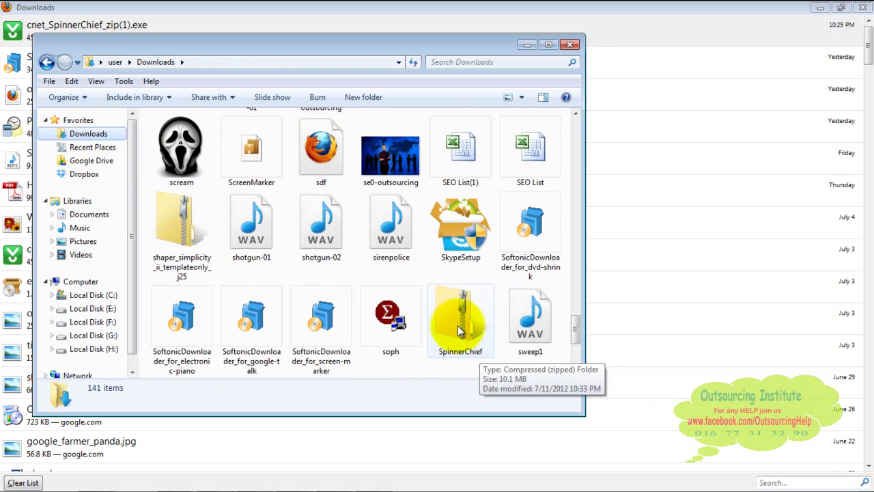
left_click(458, 326)
right_click(457, 325)
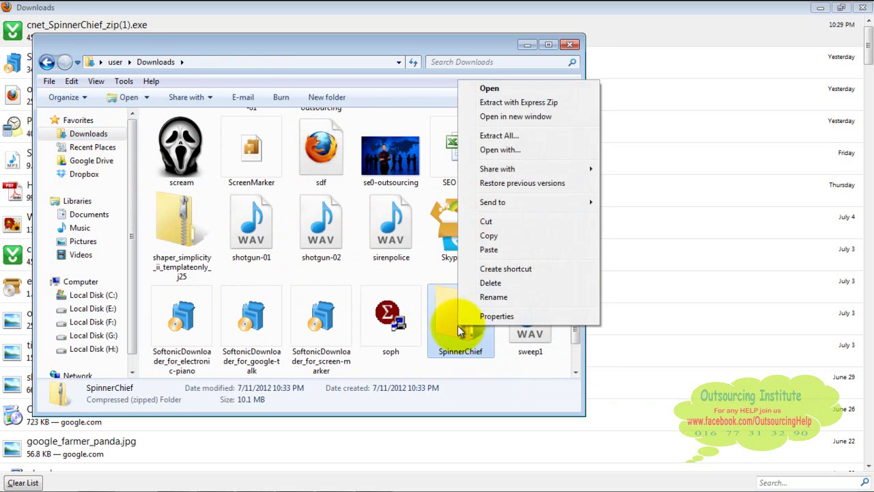
Extract the SpinnerChief zip into a SpinnerChief folder in Downloads
left_click(513, 136)
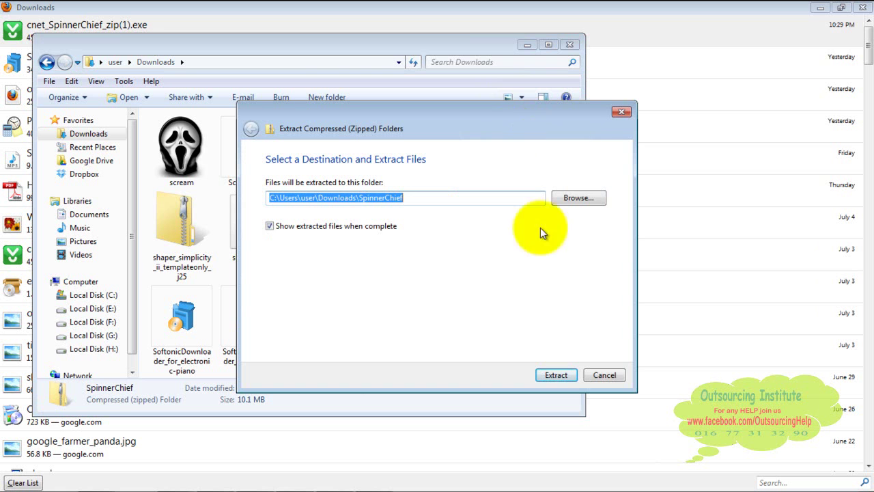
left_click(550, 372)
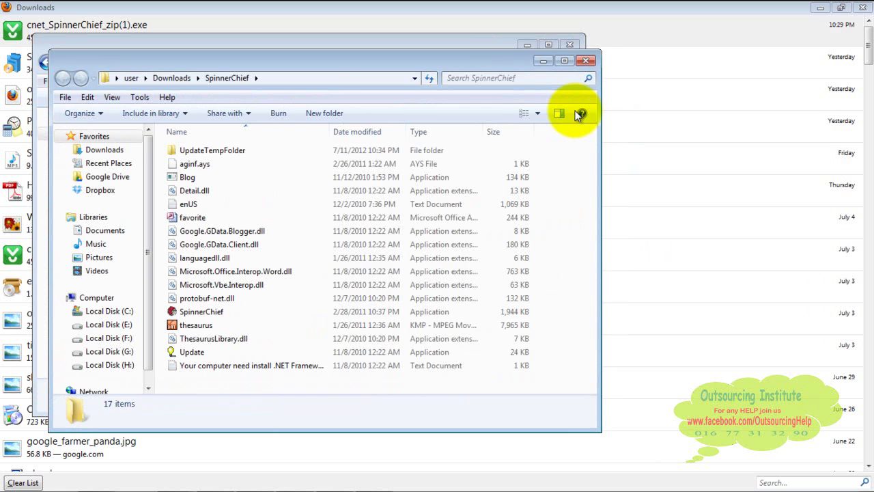
key("alt+F4")
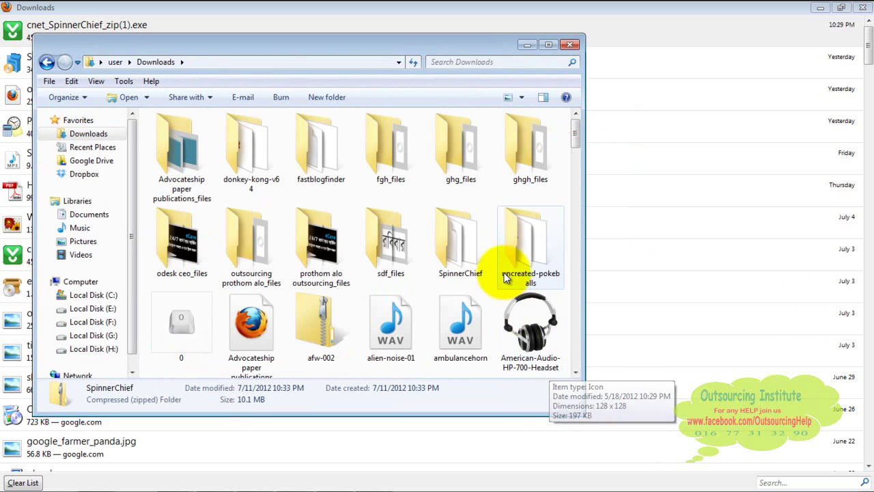
Copy the extracted SpinnerChief folder and minimize the Firefox download list
left_click(449, 256)
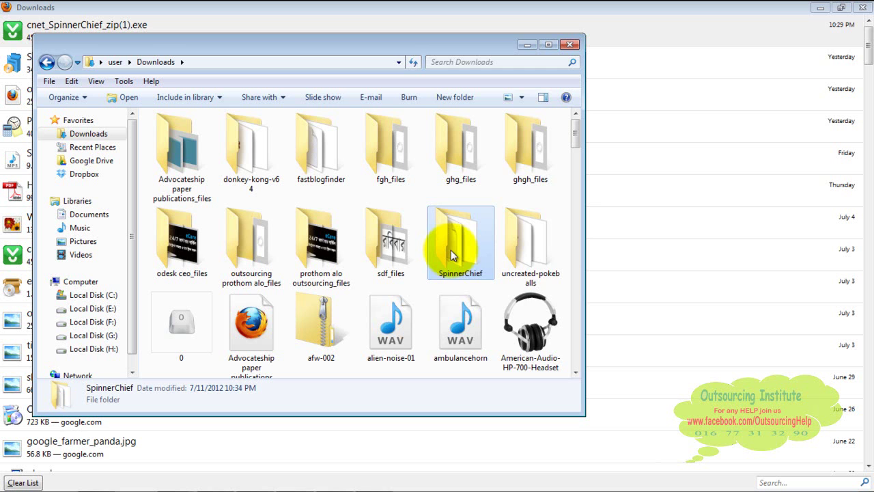
mouse_move(451, 255)
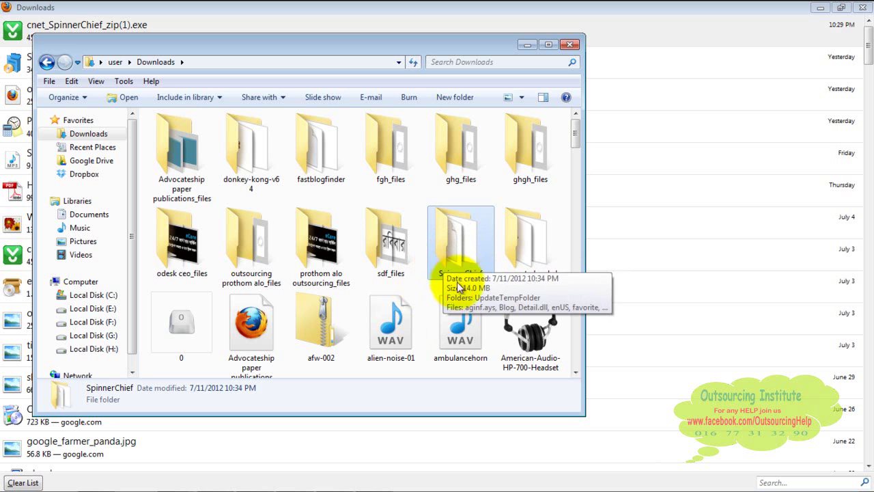
right_click(447, 241)
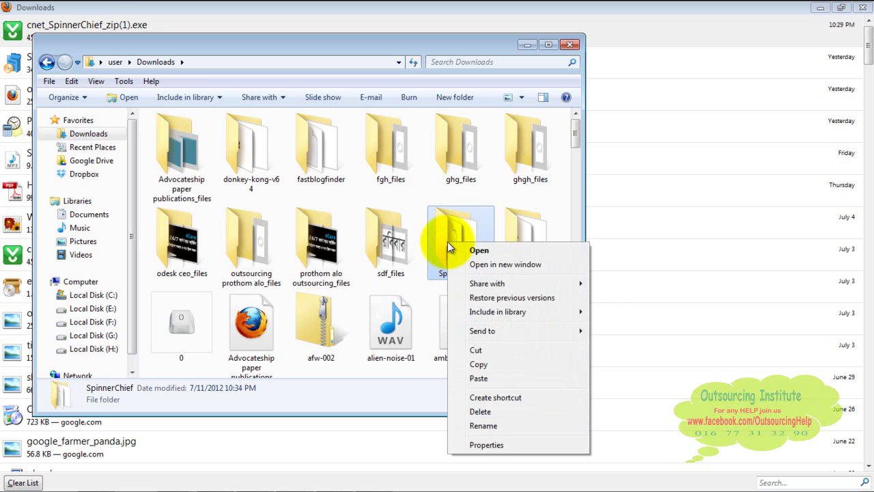
left_click(502, 363)
left_click(820, 8)
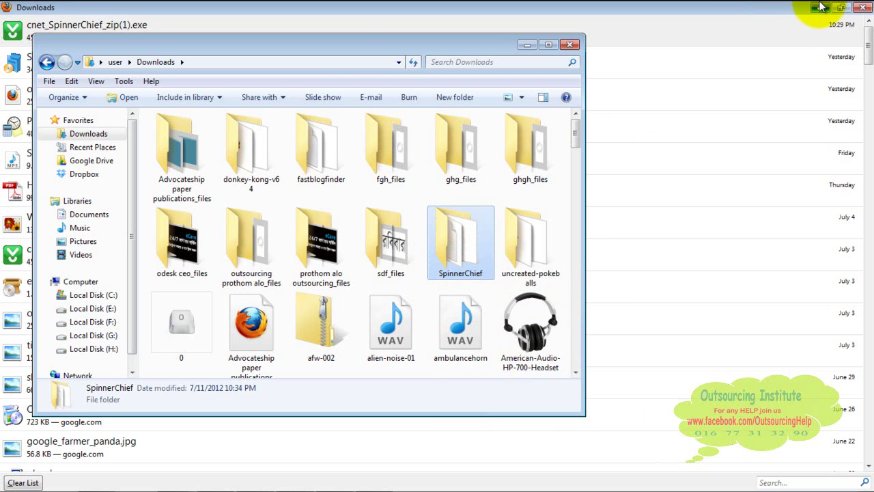
Paste the copied SpinnerChief folder onto the desktop and open it
left_click(822, 7)
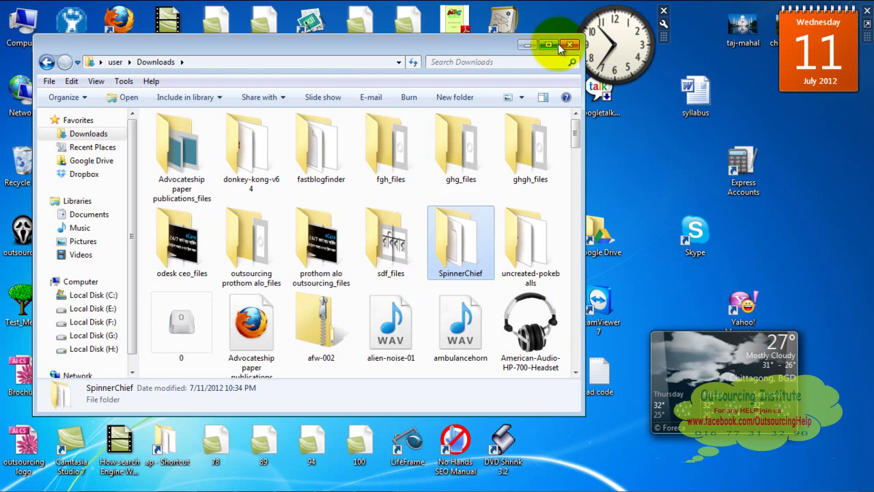
left_click(569, 44)
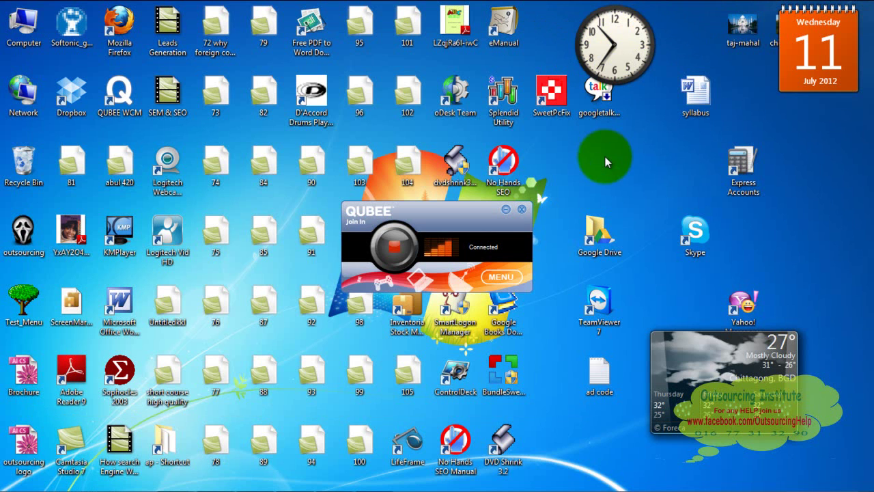
right_click(605, 156)
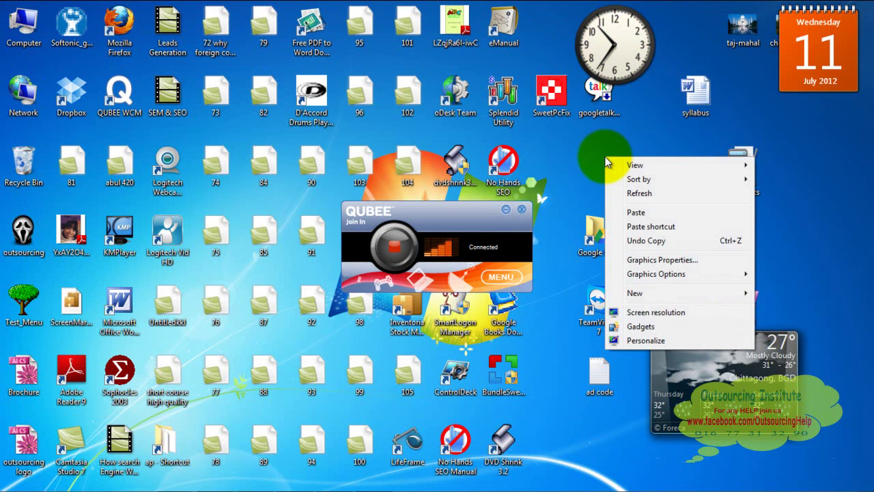
left_click(638, 215)
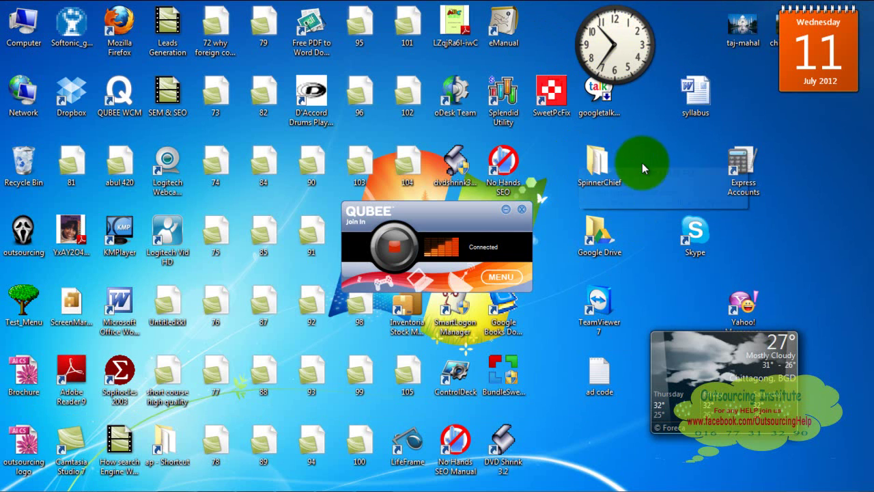
double_click(605, 166)
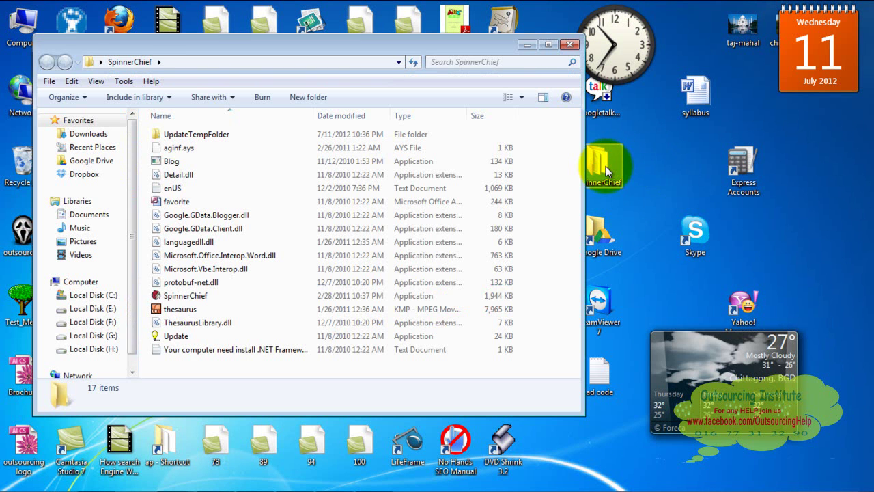
Run the SpinnerChief application from the desktop folder
left_click(173, 299)
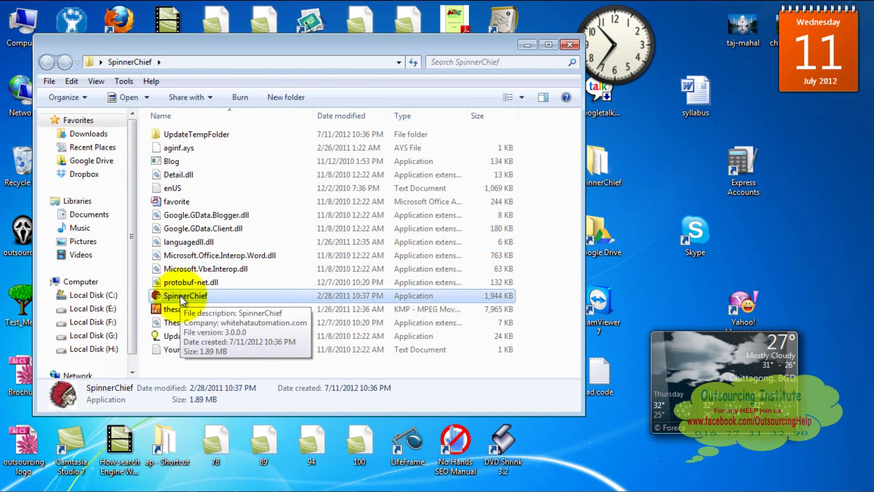
double_click(181, 301)
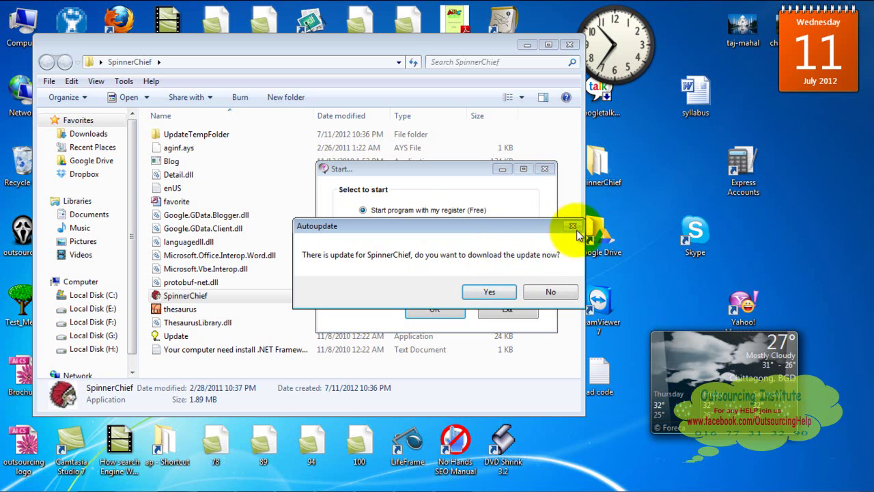
Decline the Autoupdate and start the program with the free registration
left_click(553, 293)
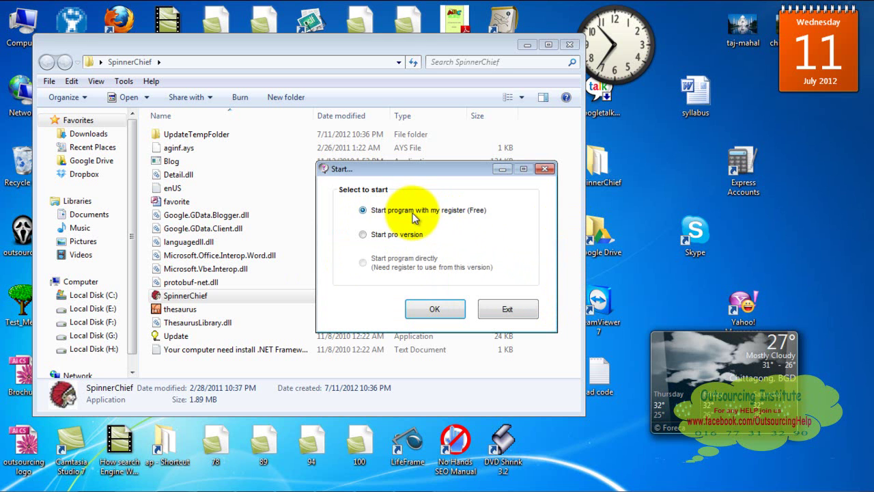
left_click(437, 308)
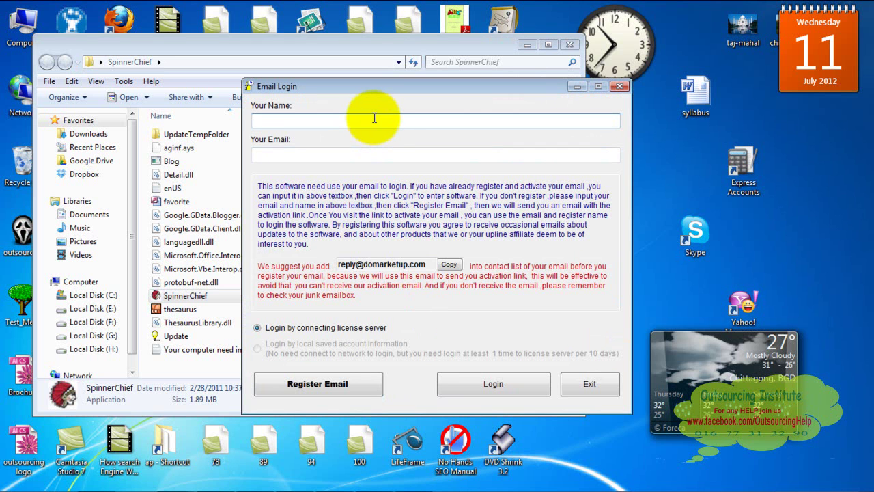
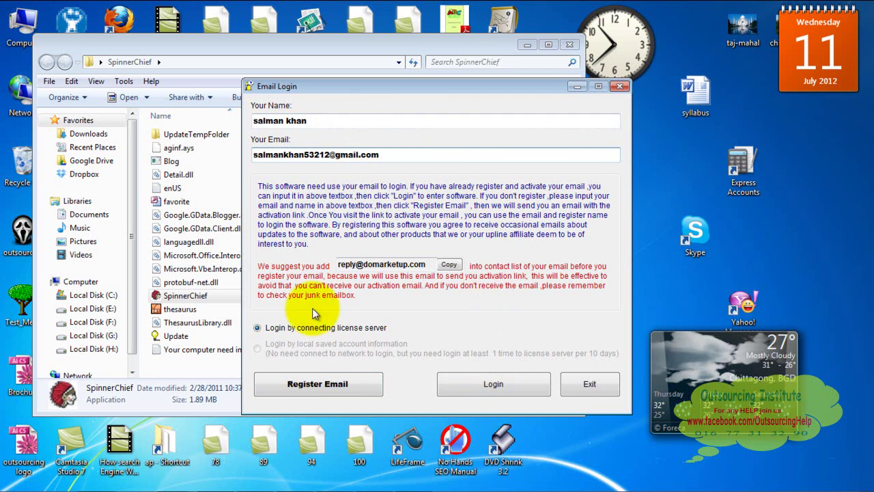
Enter a name and e-mail address in Email Login, register them, then switch to Firefox
left_click(312, 387)
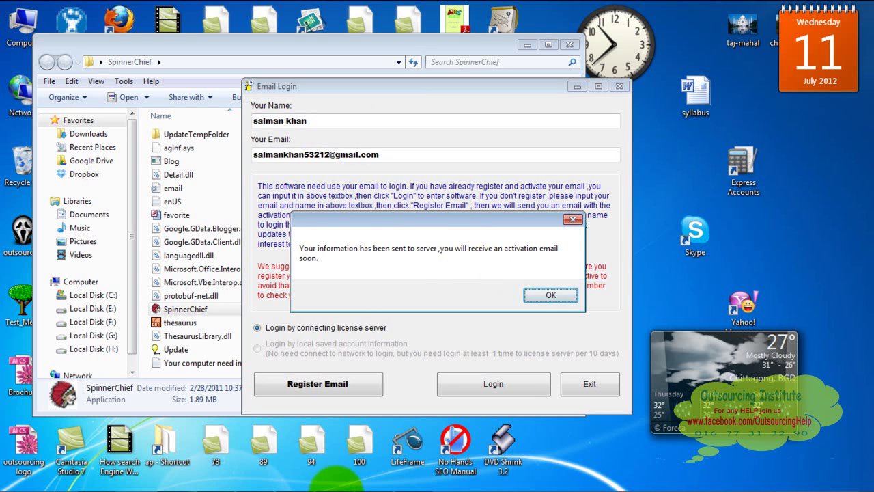
mouse_move(261, 481)
left_click(175, 482)
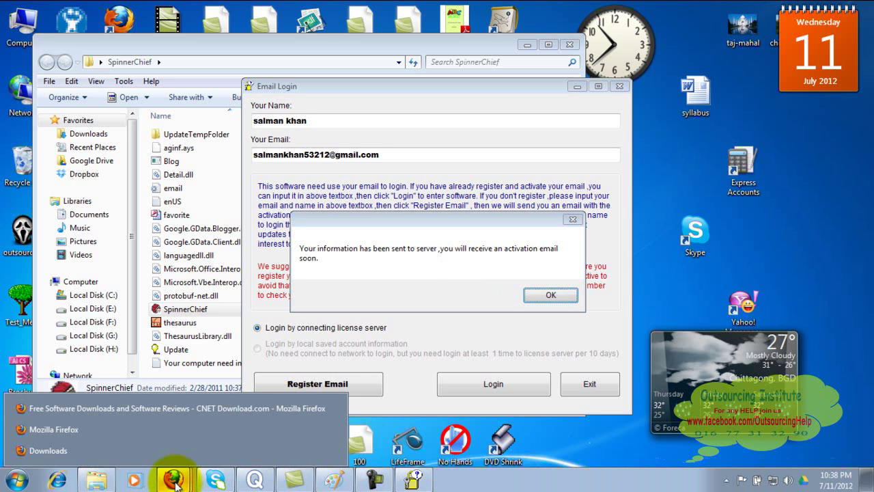
In Firefox's Gmail inbox, open the SpinnerChief Reply activation email and follow its validation link
left_click(122, 408)
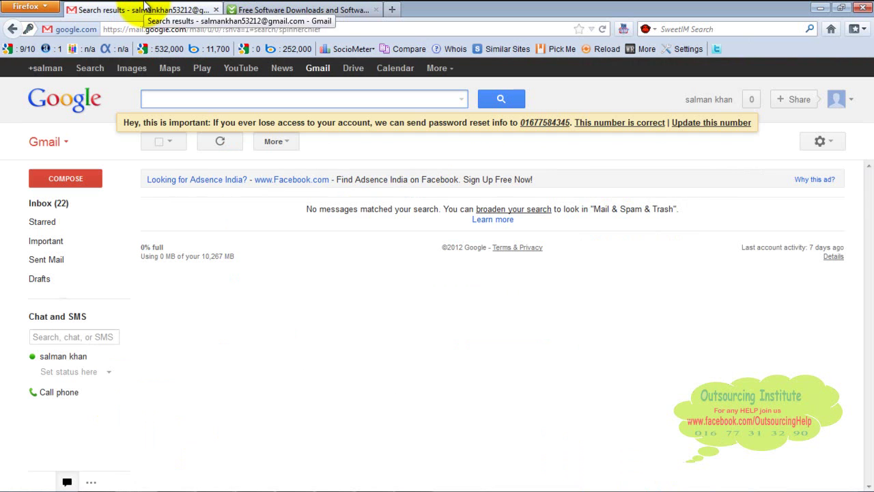
left_click(66, 204)
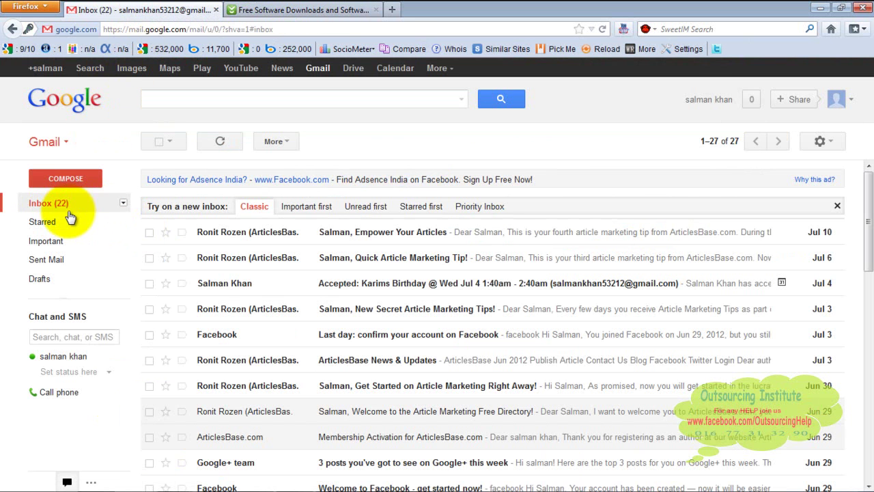
left_click(65, 211)
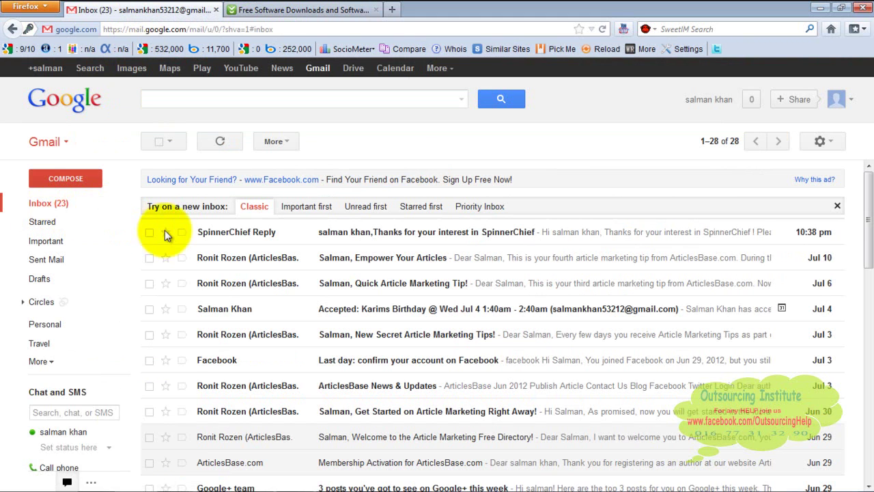
left_click(216, 238)
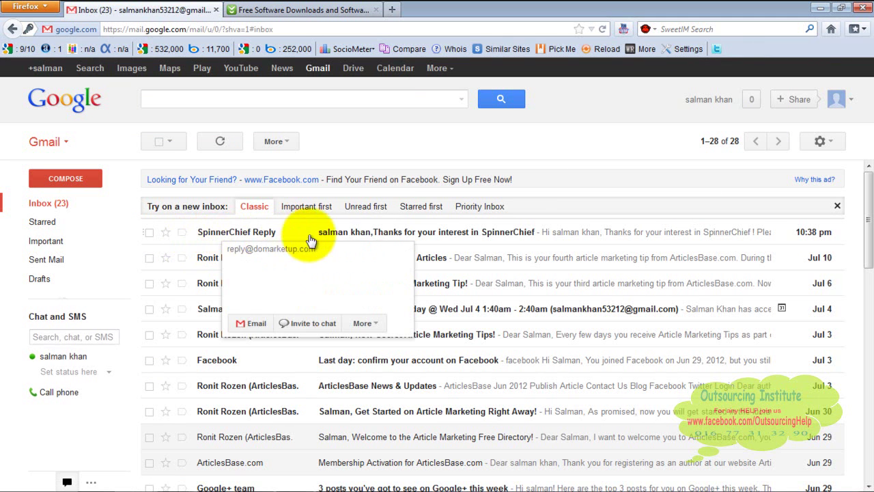
left_click(415, 234)
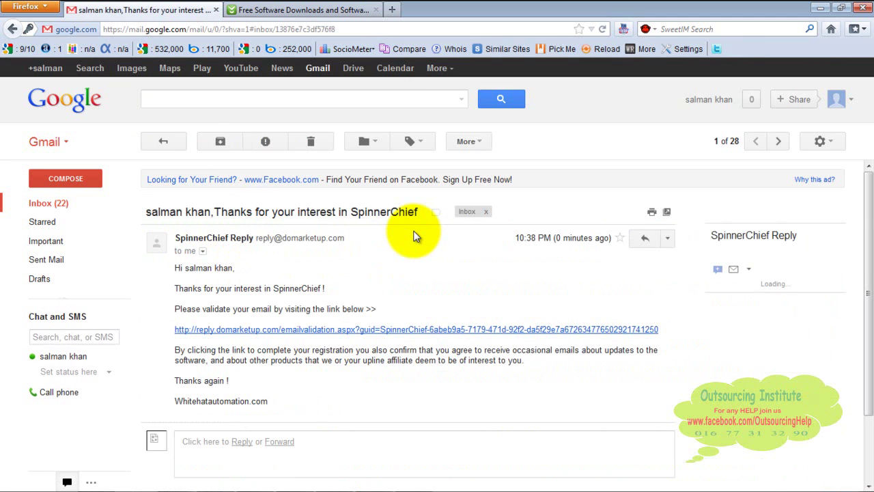
left_click(295, 331)
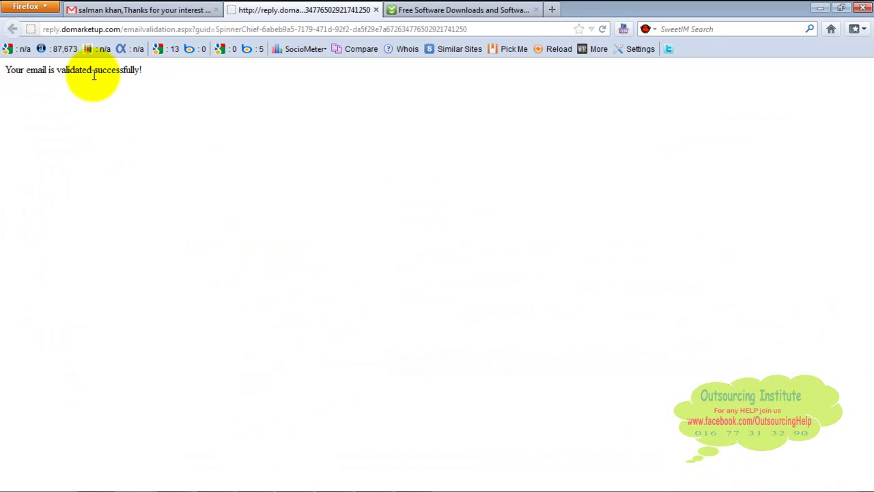
left_click(821, 6)
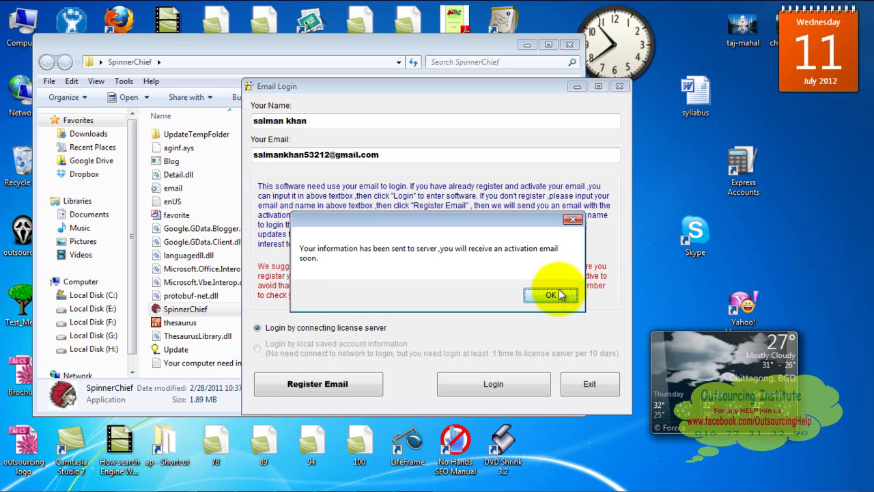
Dismiss the information-sent message and log in to SpinnerChief with the registered email
left_click(558, 293)
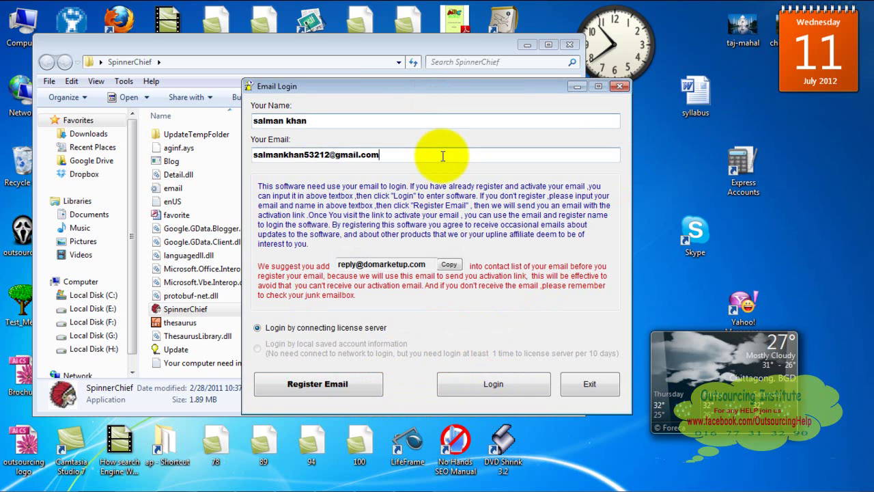
left_click(514, 386)
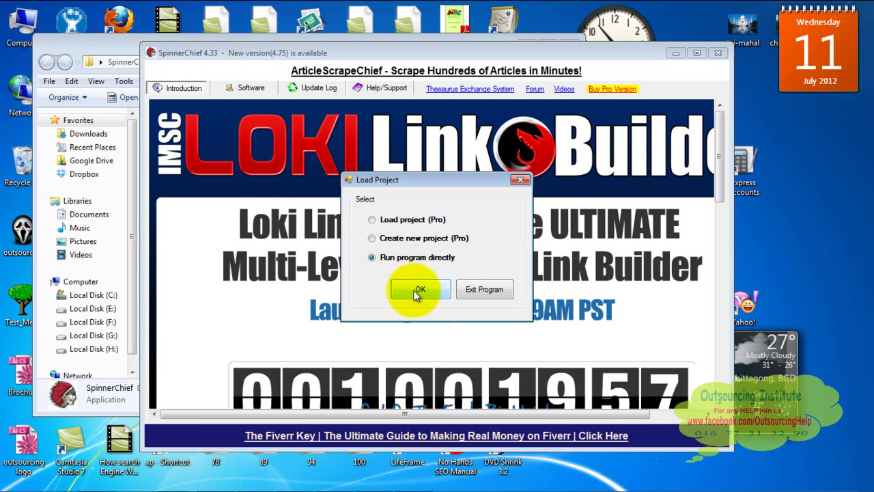
Run SpinnerChief directly with the default thesaurus loaded, then show the Software tab's Write Article workspace
left_click(417, 290)
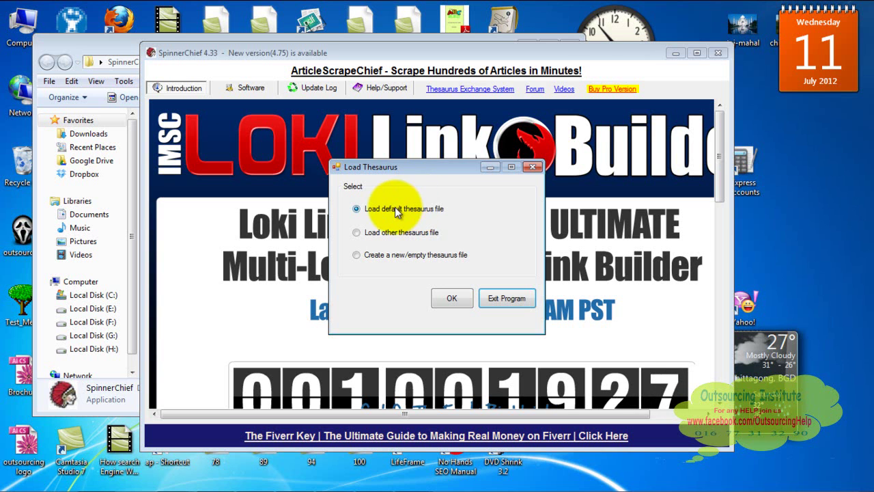
left_click(447, 302)
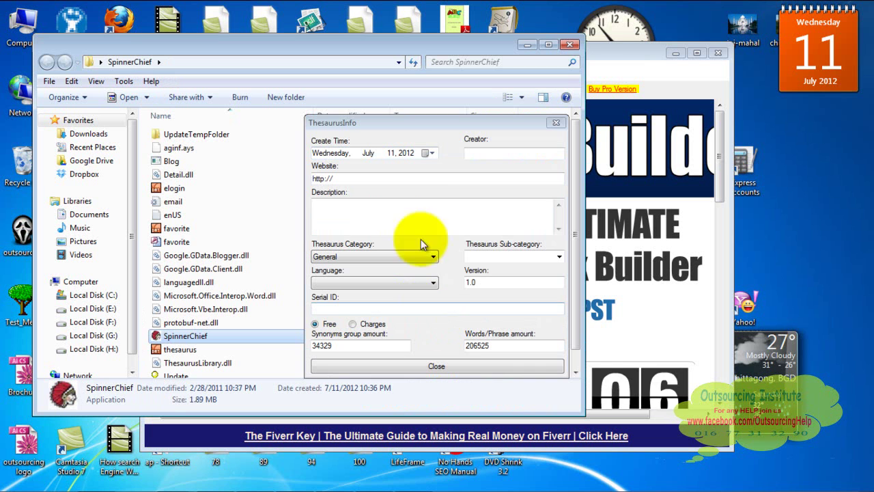
left_click(428, 368)
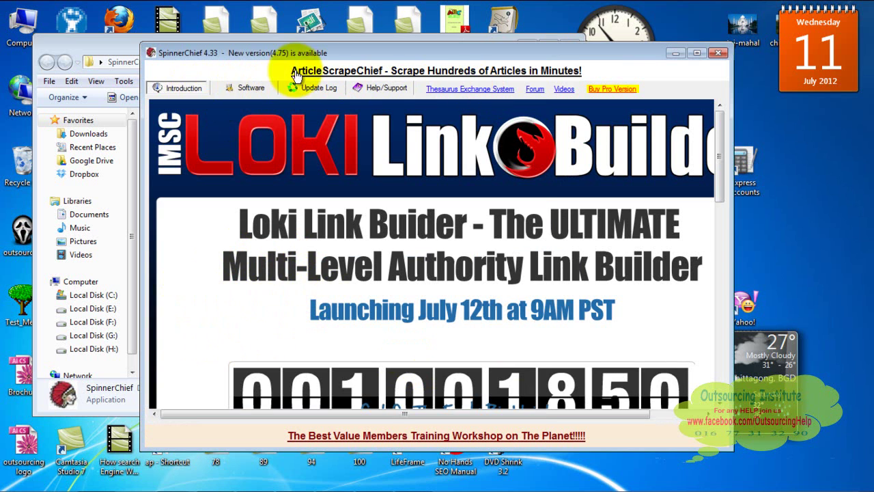
left_click(252, 88)
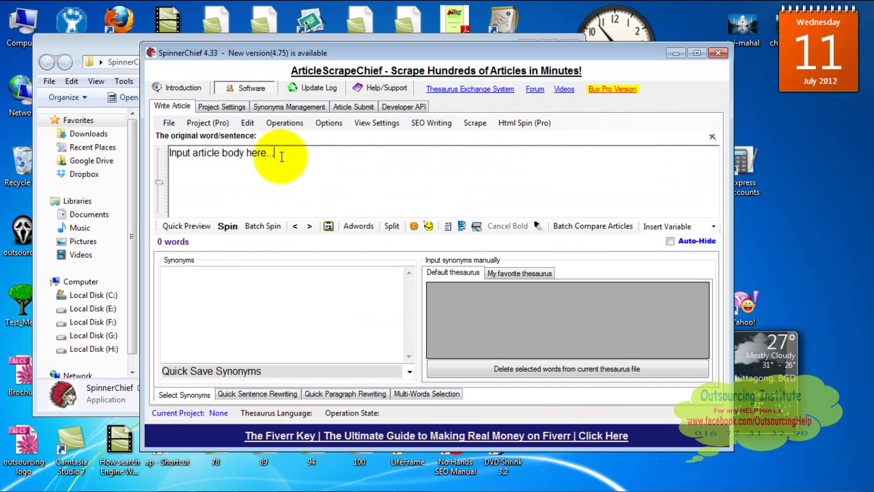
Replace the placeholder article text with the sentence 'Every mother loves her child'
left_click_drag(279, 157, 151, 152)
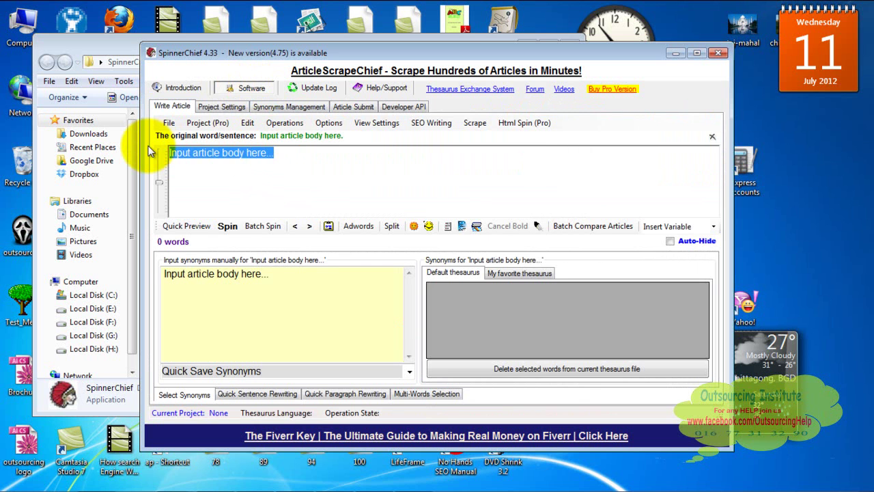
key("Delete")
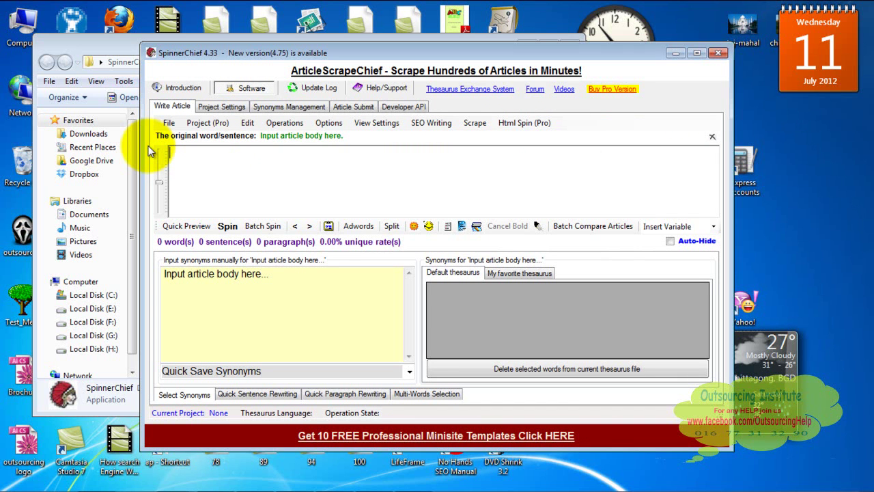
type("Every mother love")
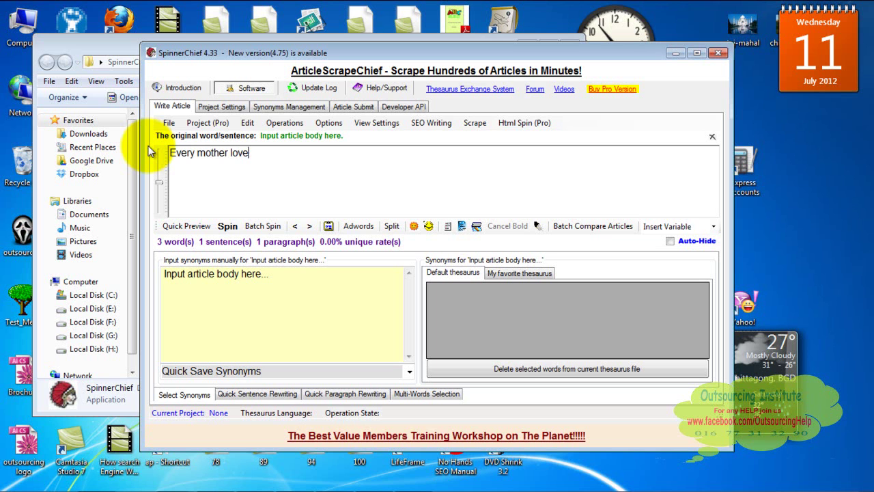
type("s her child")
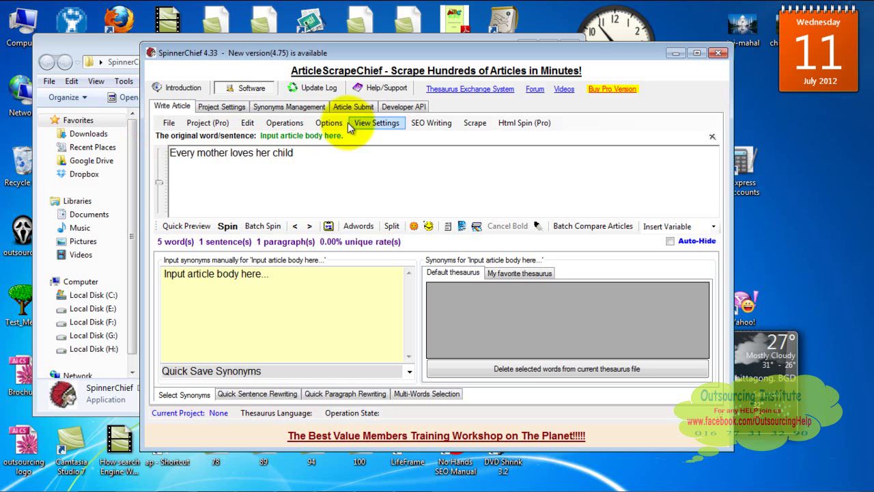
Look through the Options menu, then bring up the Operations menu
left_click(324, 130)
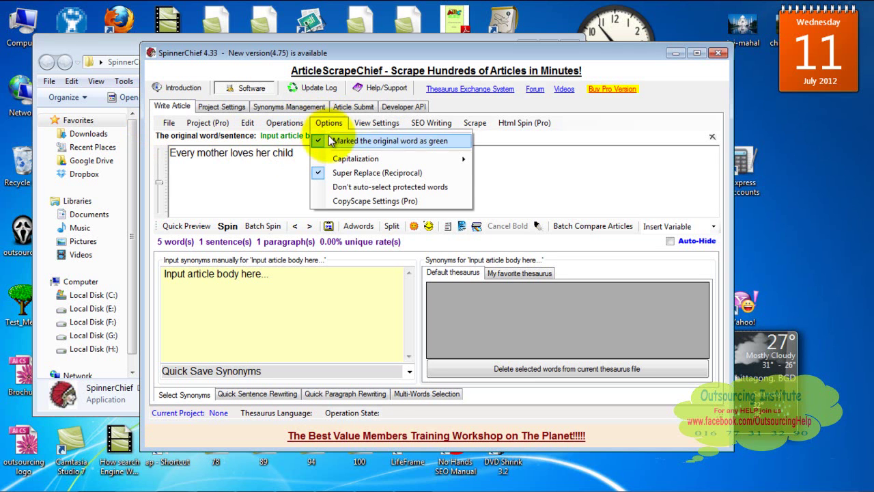
mouse_move(339, 157)
left_click(281, 154)
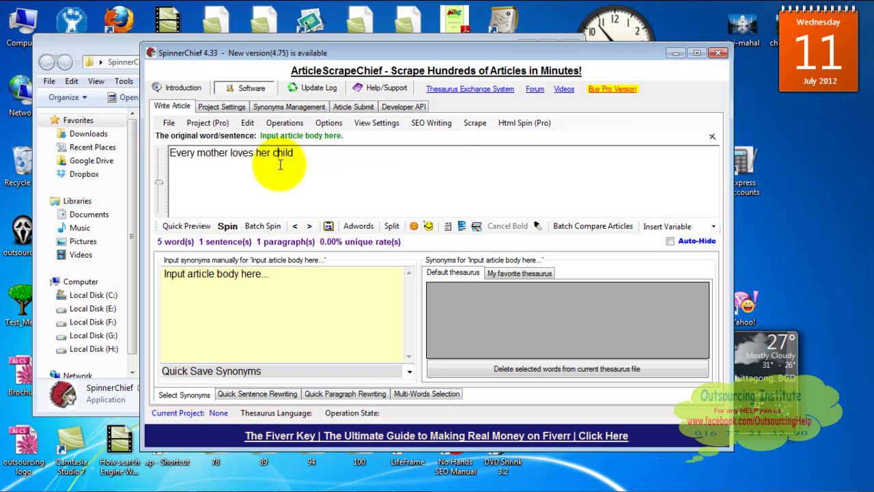
left_click(330, 124)
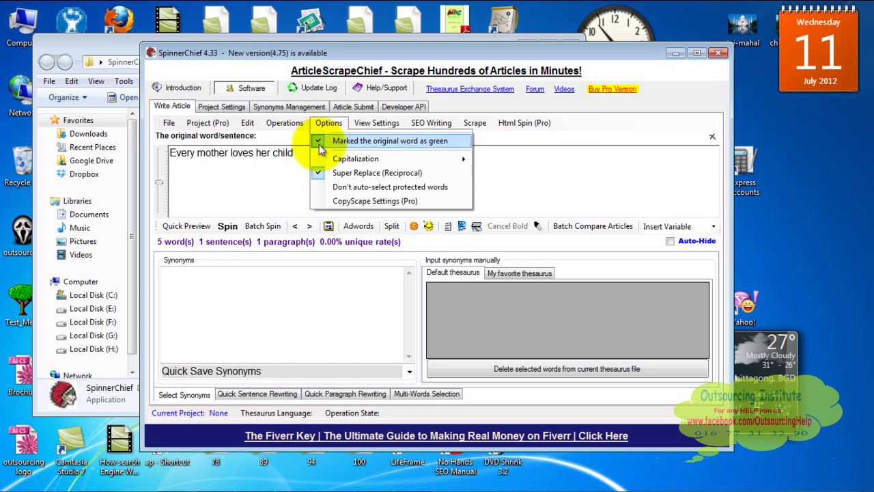
left_click(285, 177)
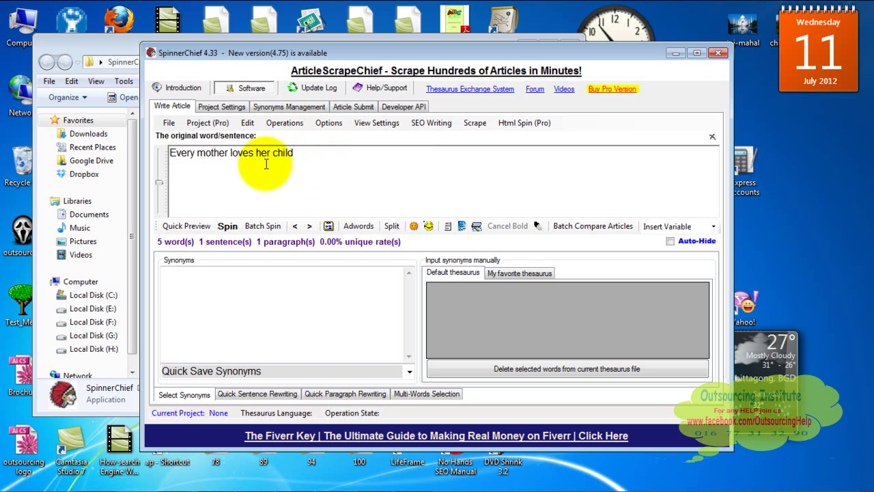
left_click(286, 126)
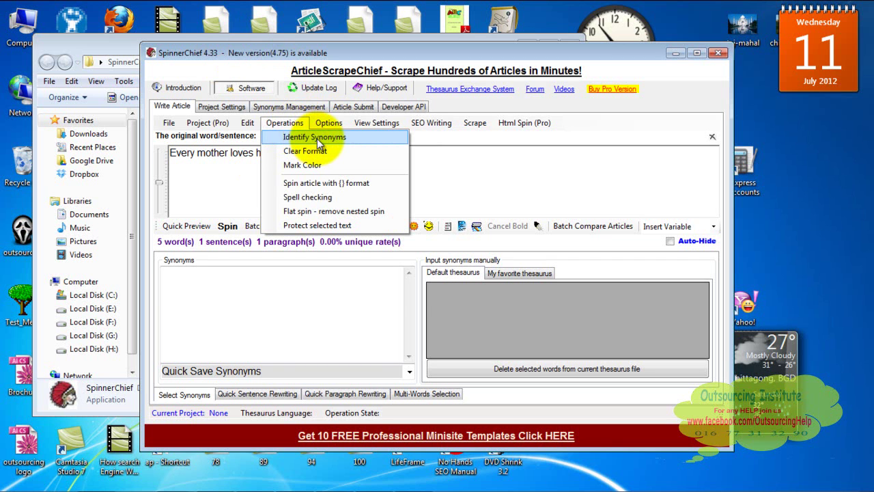
Run Identify Synonyms with 'Use default thesaurus' checked on the five-word sentence
left_click(317, 139)
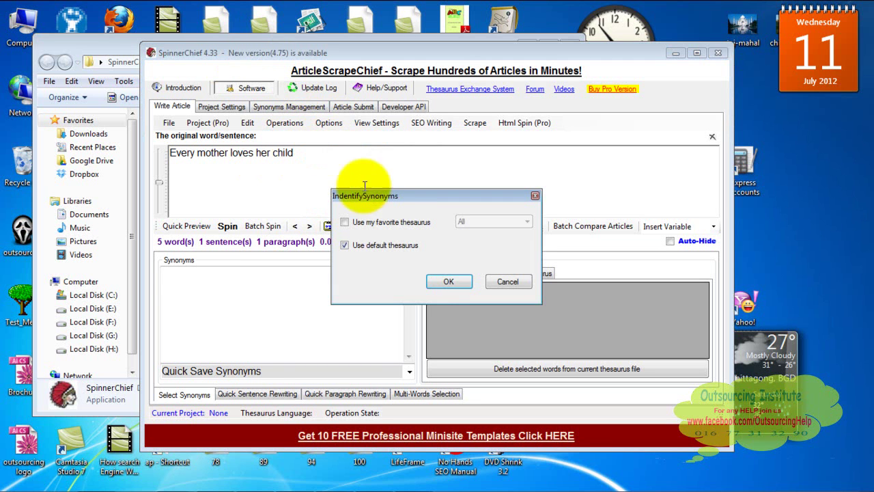
left_click(441, 281)
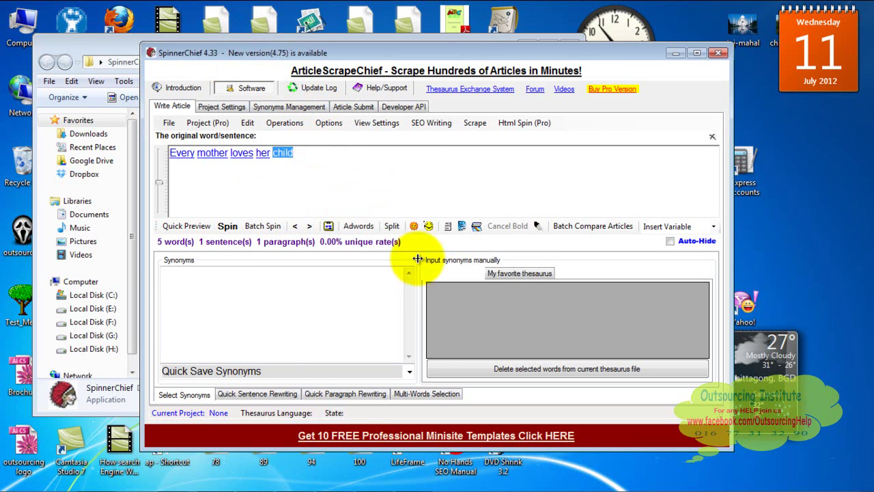
left_click(340, 175)
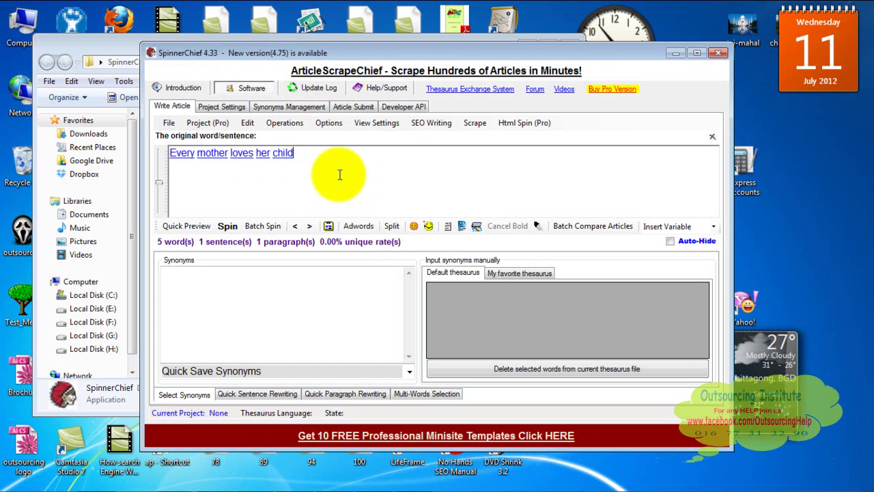
Spin 100 articles with an auto-spin frequency of 4 and acknowledge the notice
left_click(227, 227)
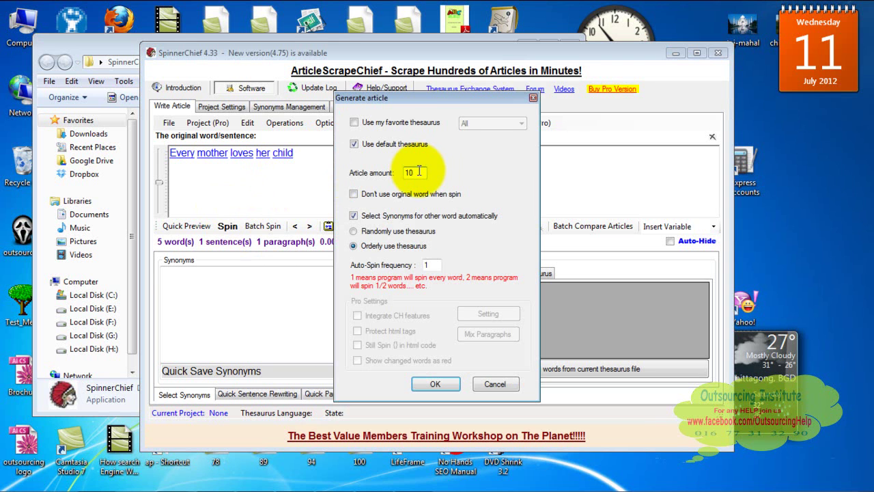
type("0")
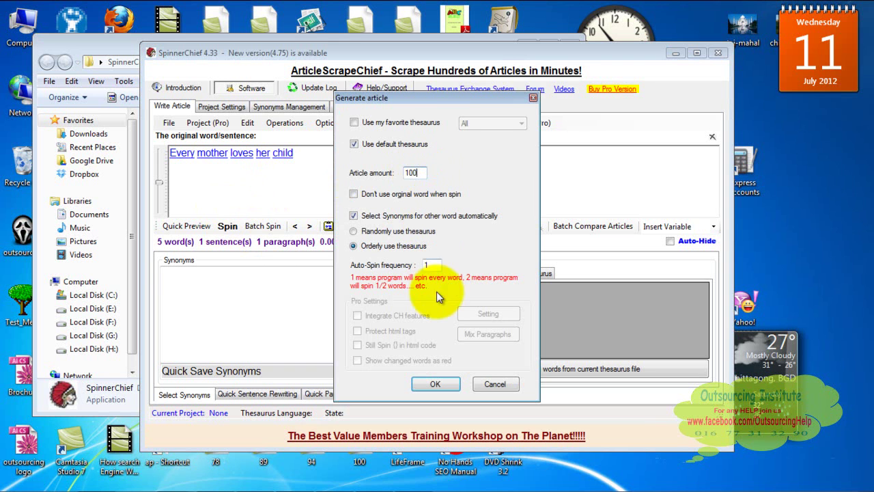
left_click(431, 264)
key("BackSpace")
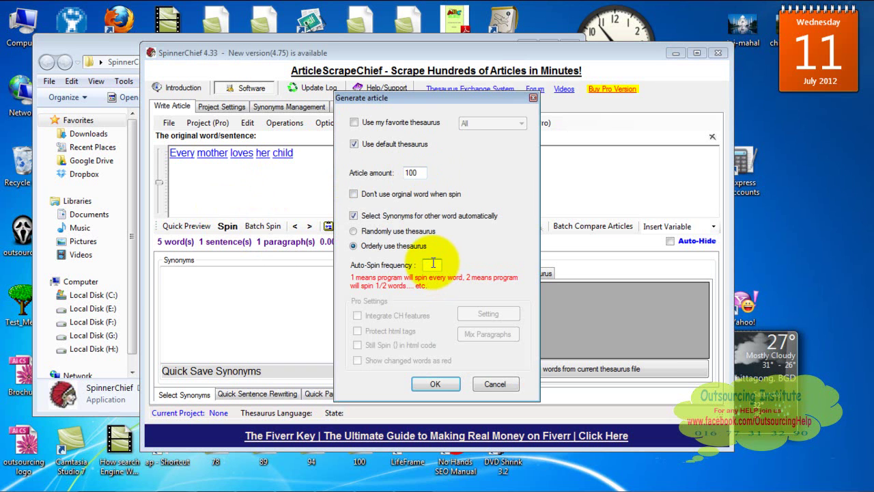
type("4")
left_click(437, 383)
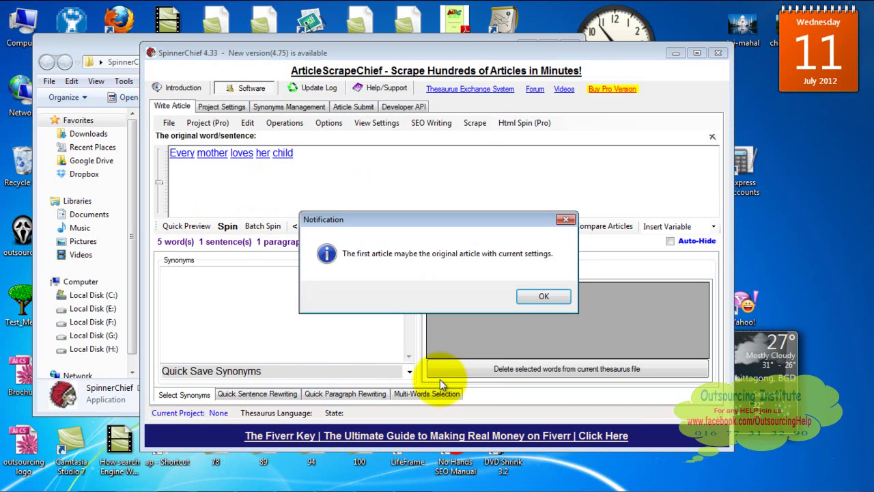
left_click(544, 293)
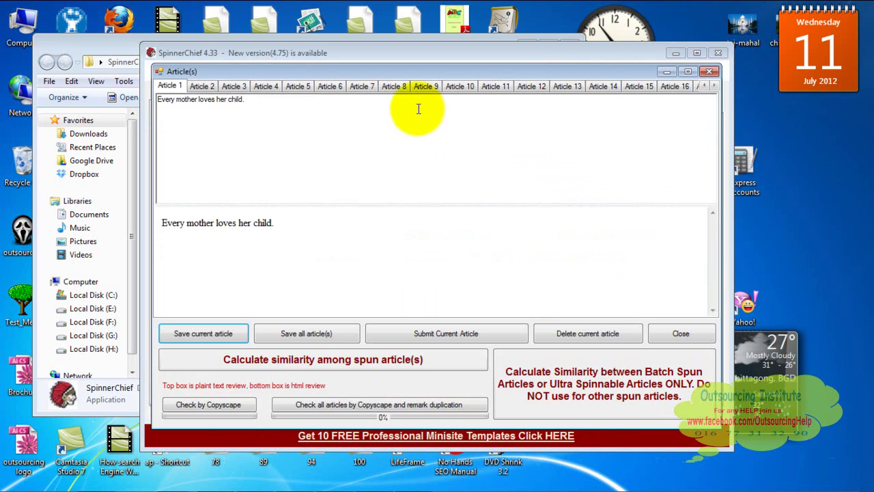
Browse generated Articles 14, 5 and 6, ending on Article 9 'All mother loves her young child.'
left_click(458, 85)
left_click(611, 86)
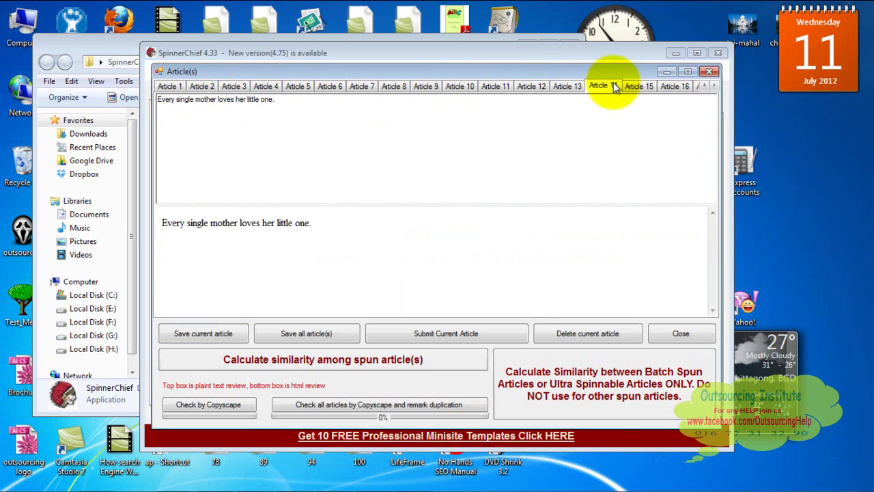
left_click(714, 86)
left_click(715, 86)
left_click(714, 86)
left_click(714, 86)
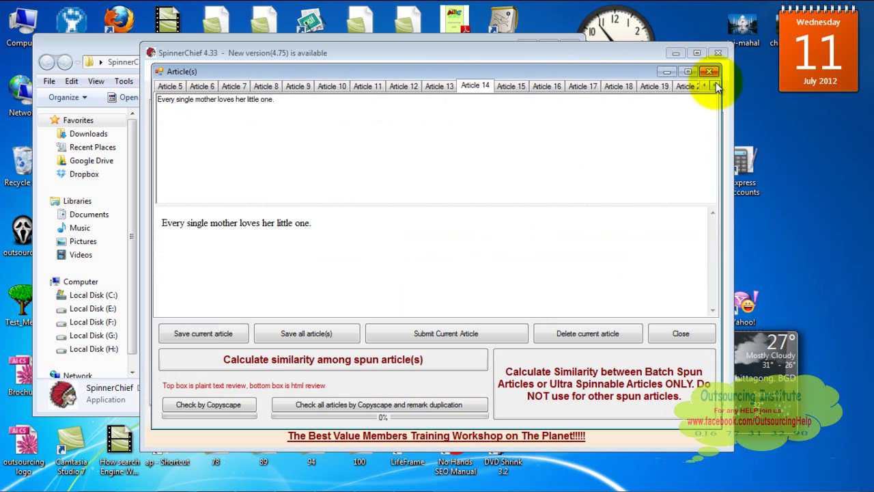
left_click(170, 89)
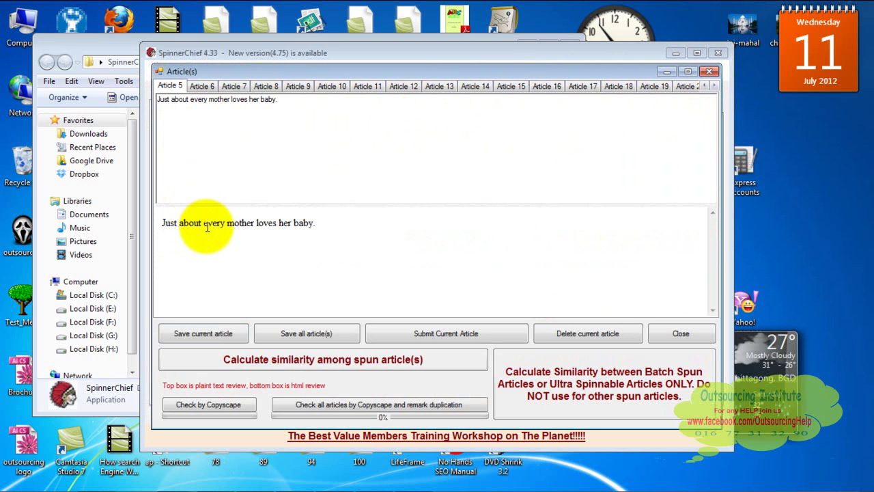
left_click(199, 86)
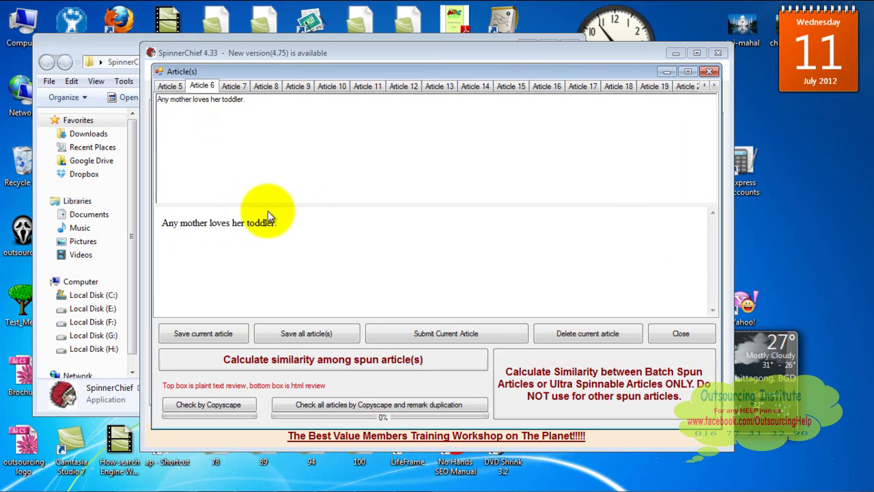
left_click(302, 88)
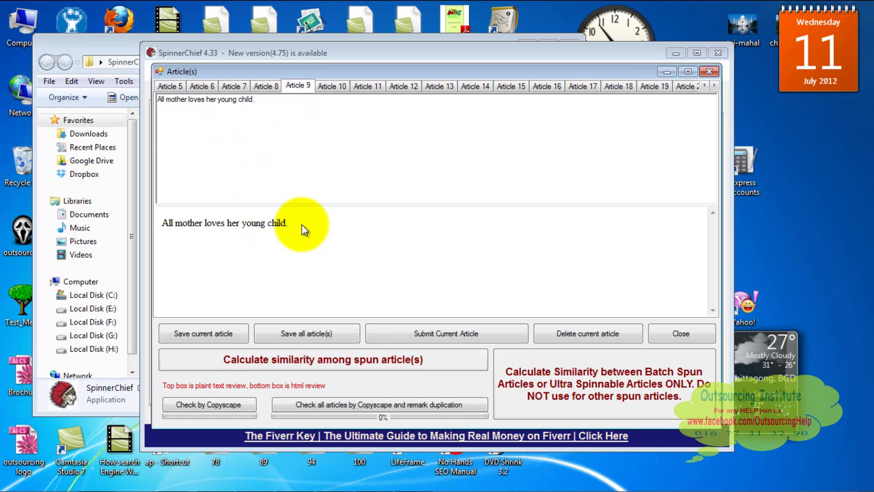
Select the Article 9 sentence 'All mother loves her young child.' and open its context menu
left_click_drag(291, 222, 194, 221)
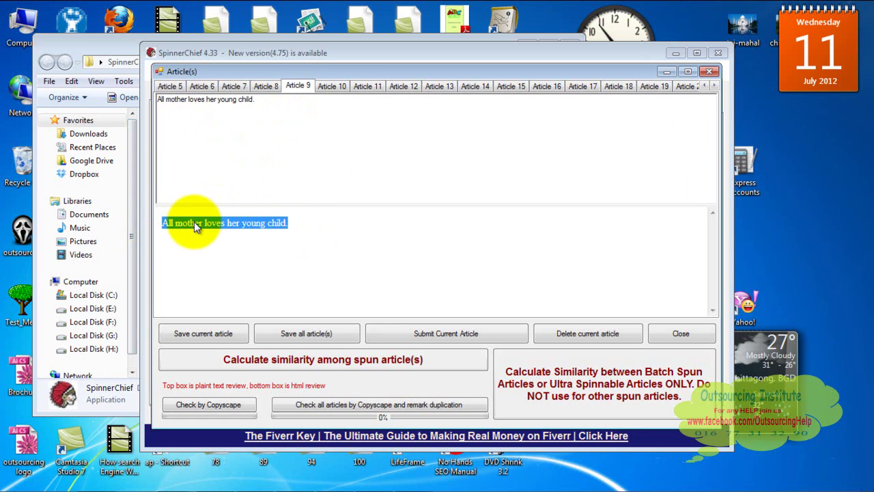
right_click(194, 224)
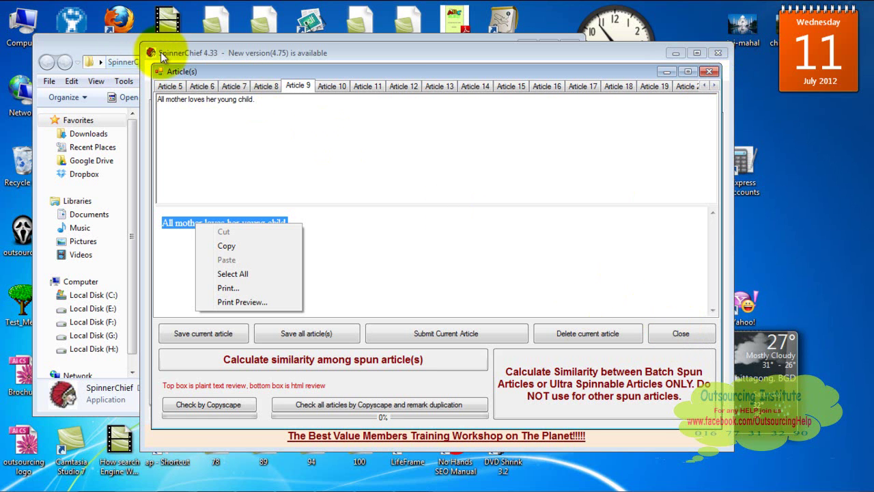
Bring the main SpinnerChief window forward and select the original sentence 'every mother loves her child'
left_click(83, 44)
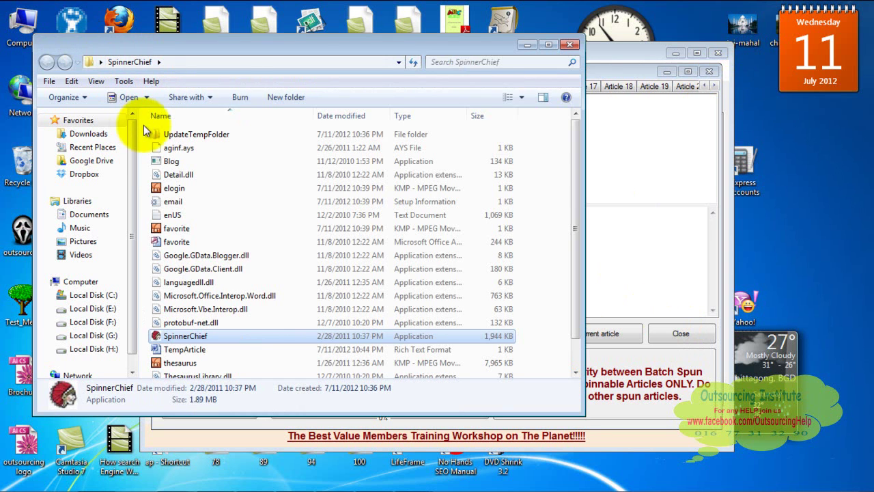
left_click(631, 62)
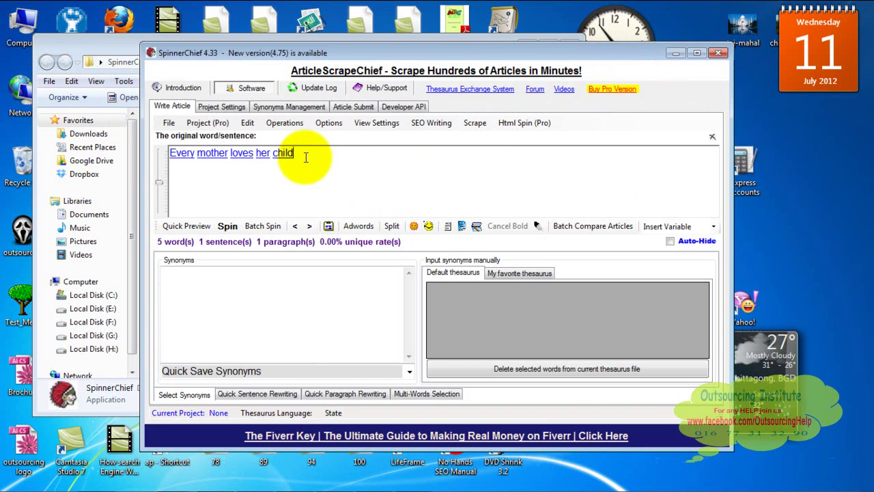
left_click_drag(305, 157, 126, 137)
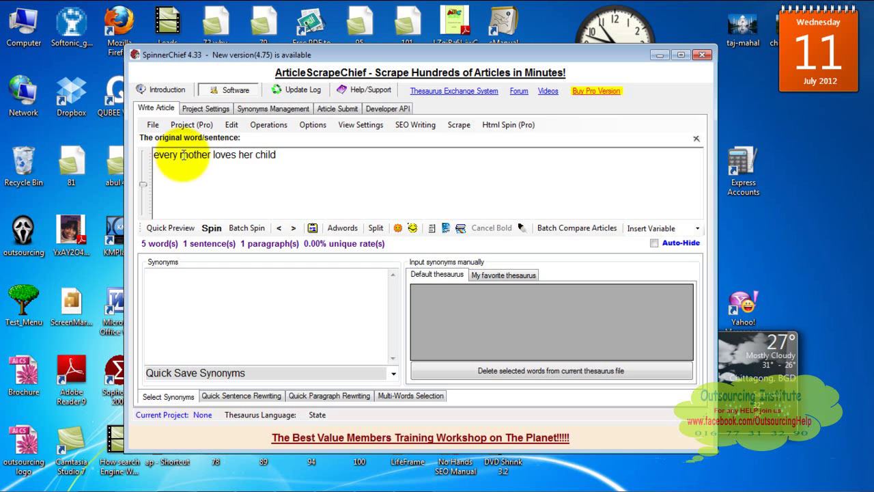
Select 'mother' and add mom, mommy, mum and mummy from the Default thesaurus
left_click_drag(183, 155, 209, 158)
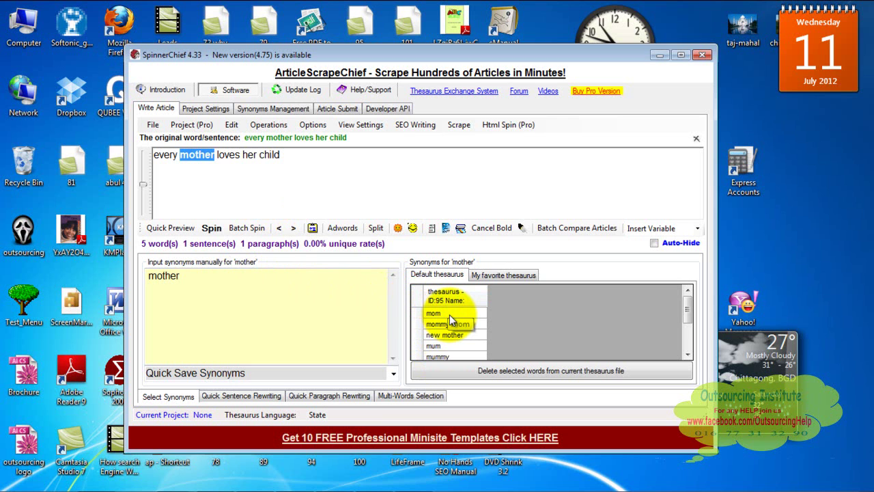
left_click(449, 314)
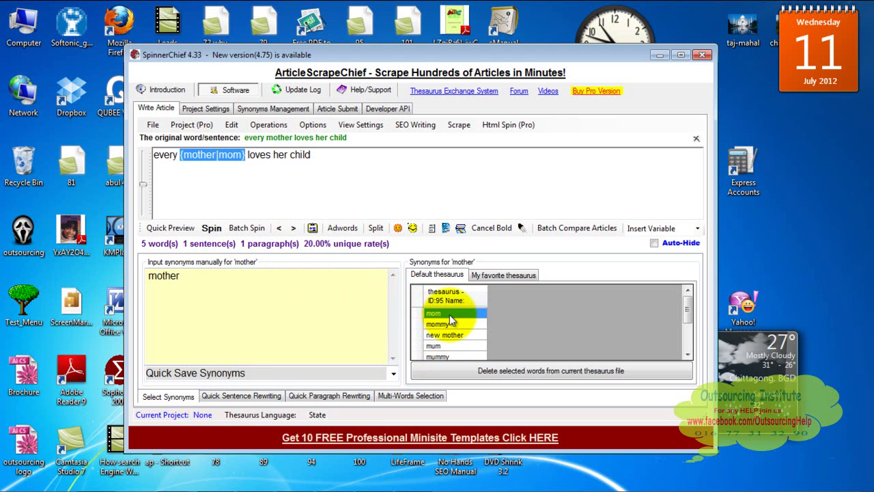
left_click(452, 325, "ctrl")
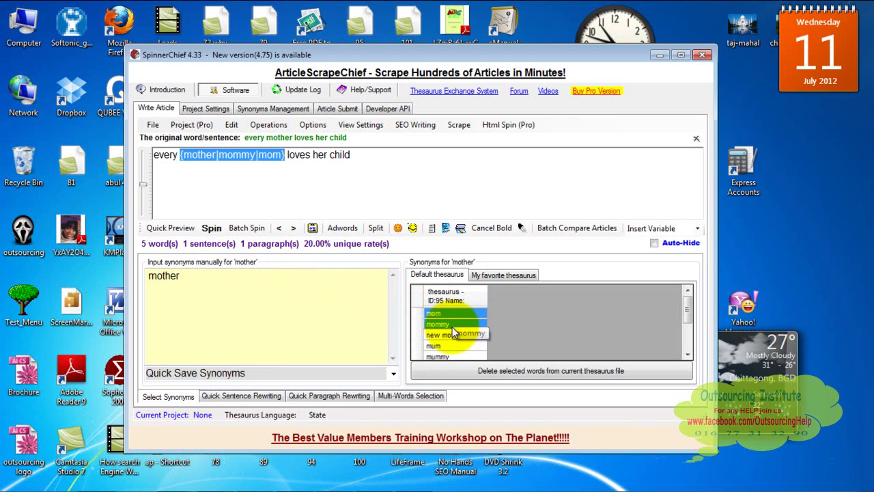
left_click(445, 346, "ctrl")
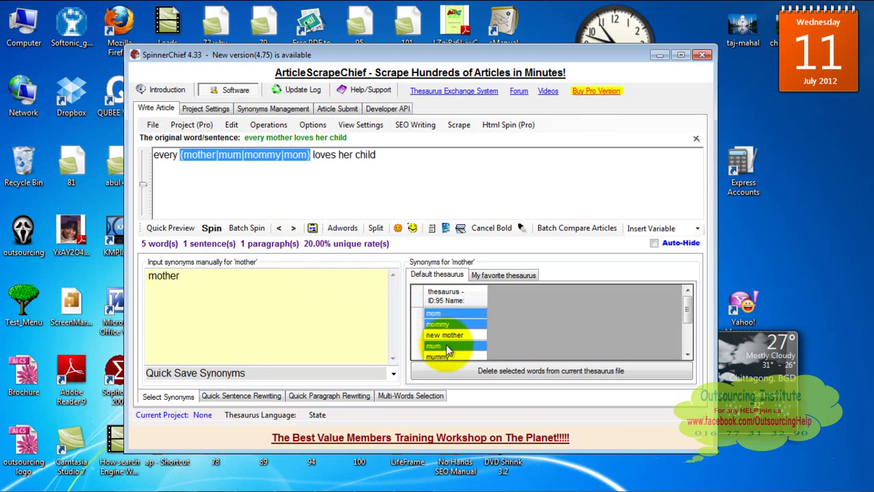
left_click(450, 355, "ctrl")
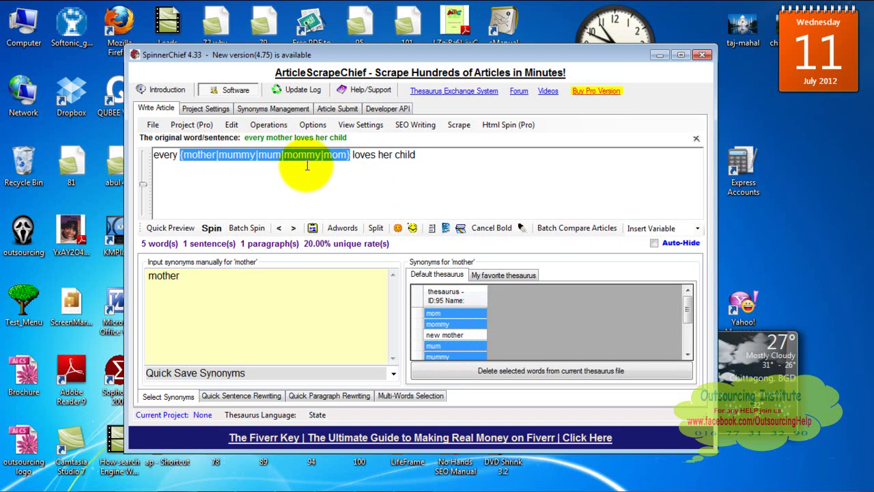
Generate 10 spun articles from the sentence 'every mother loves her child'
left_click(212, 228)
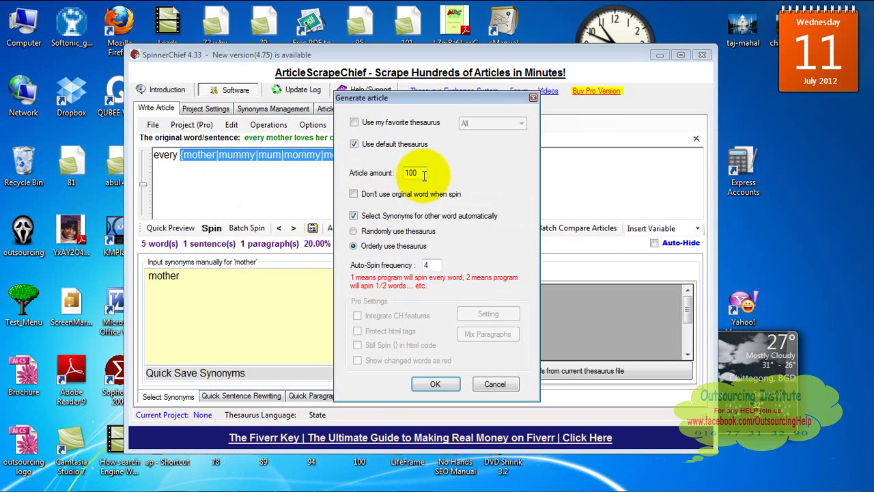
key("BackSpace")
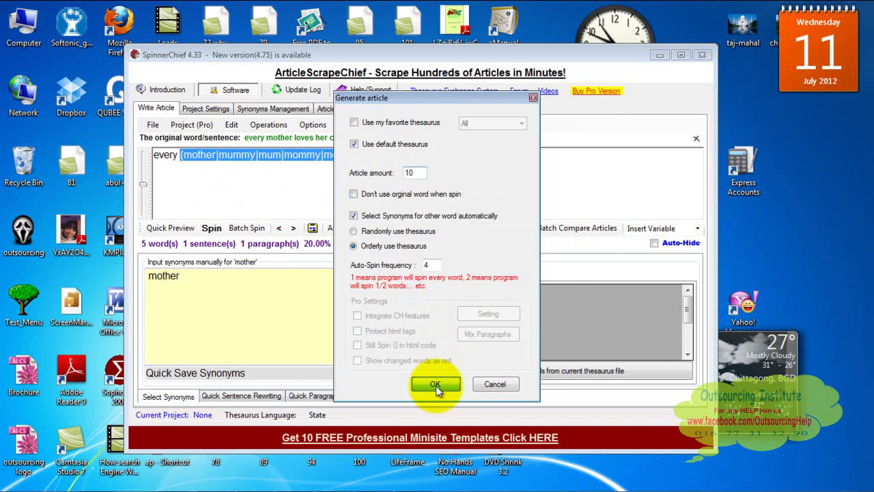
left_click(435, 383)
left_click(550, 295)
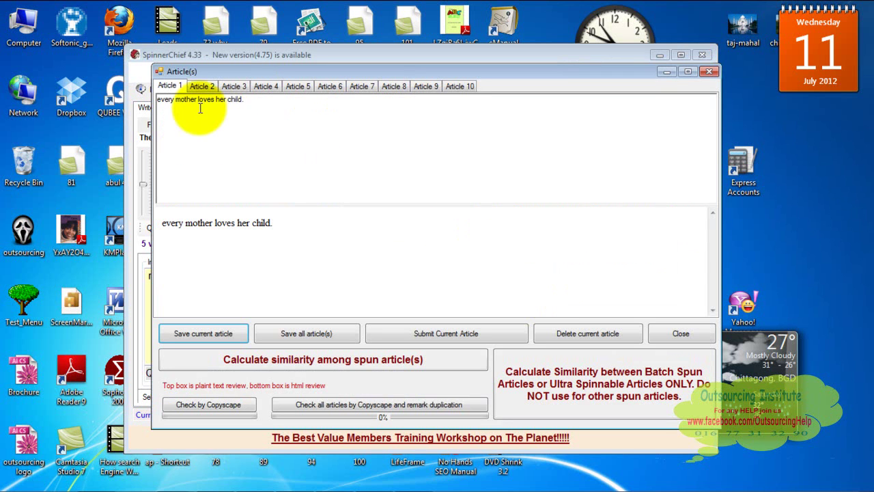
Compare spun Articles 1 through 9 side by side, then close the Article(s) window
left_click(200, 86)
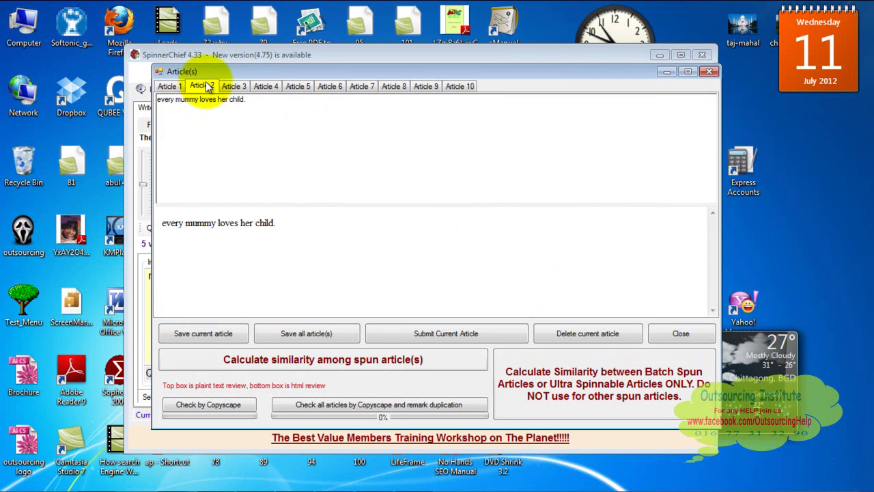
left_click(244, 87)
left_click(266, 87)
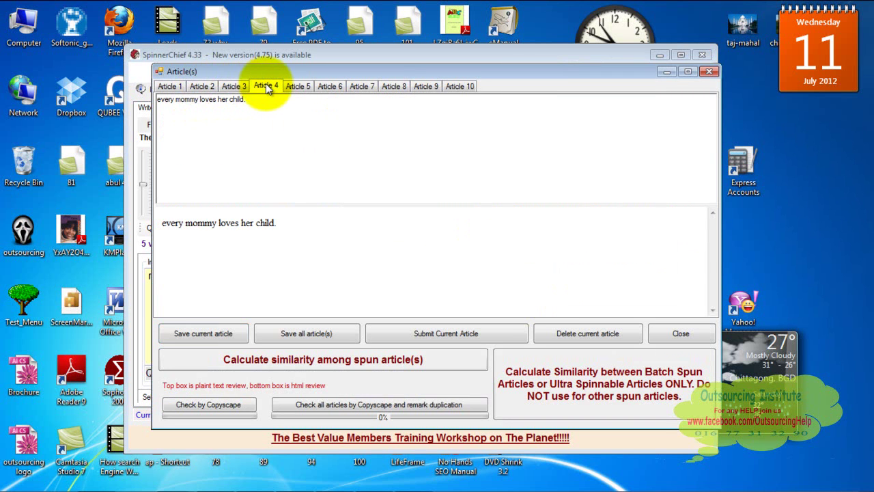
left_click(172, 87)
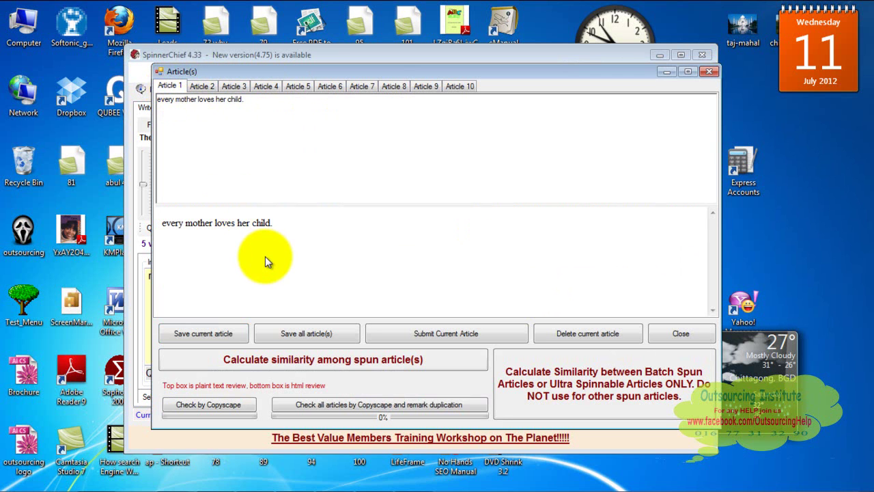
left_click(206, 86)
left_click(238, 84)
left_click(279, 87)
left_click(298, 86)
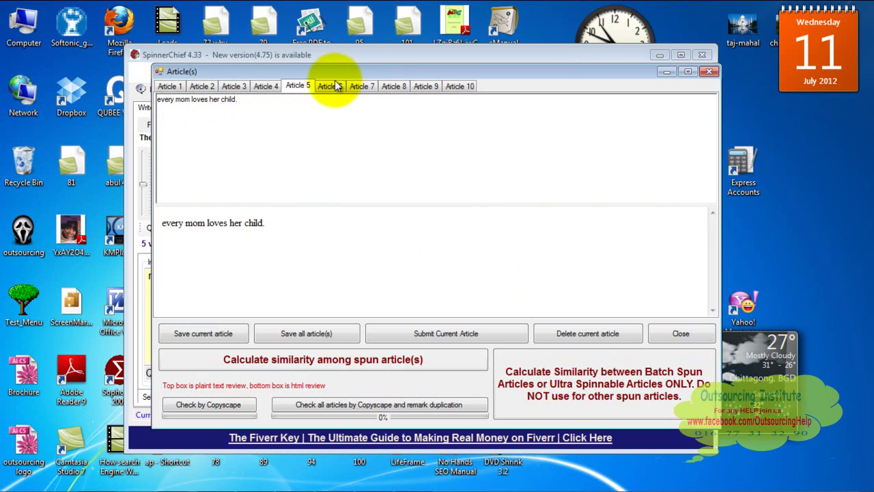
left_click(334, 86)
left_click(361, 87)
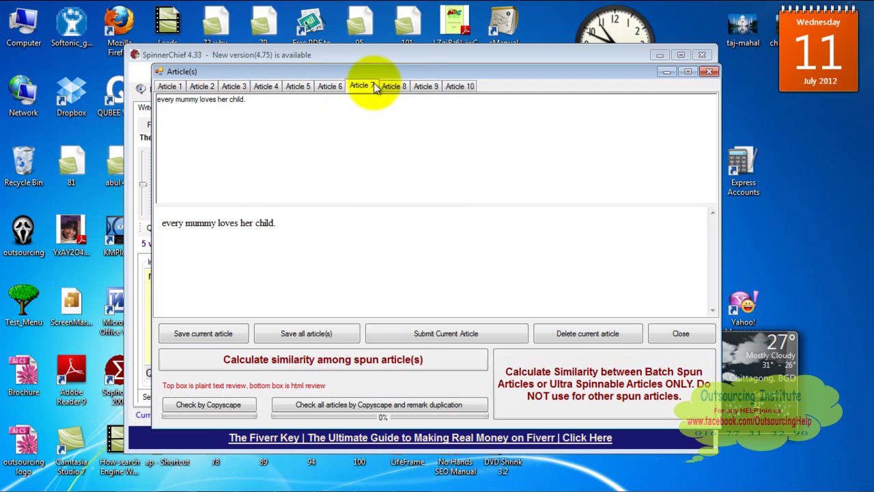
left_click(425, 86)
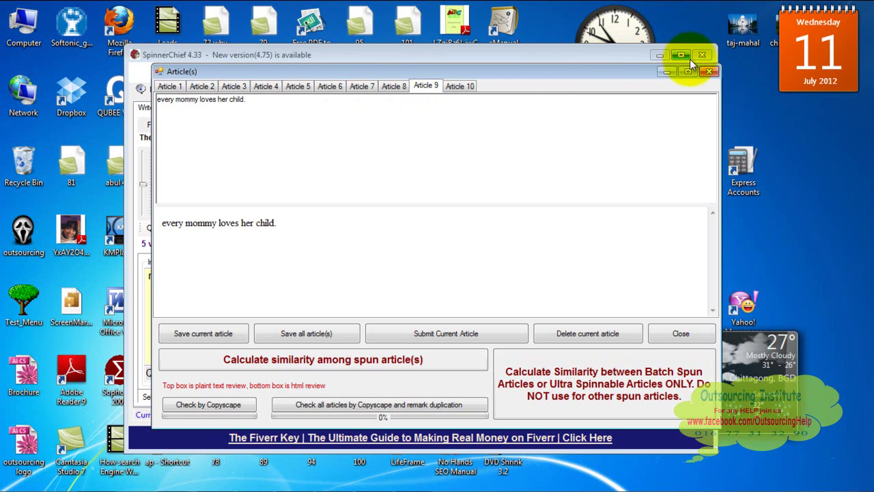
left_click(704, 72)
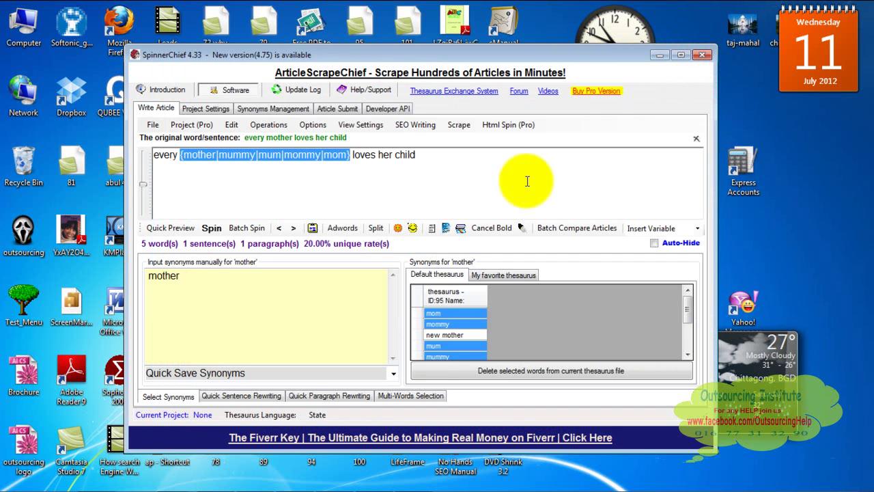
Deselect the spin group and show the Project Settings protect-words options
left_click(501, 187)
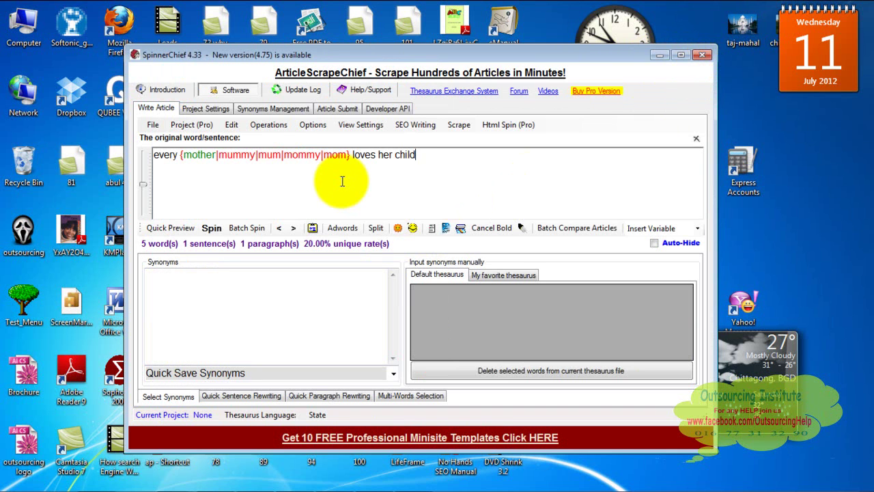
left_click(208, 111)
left_click(158, 111)
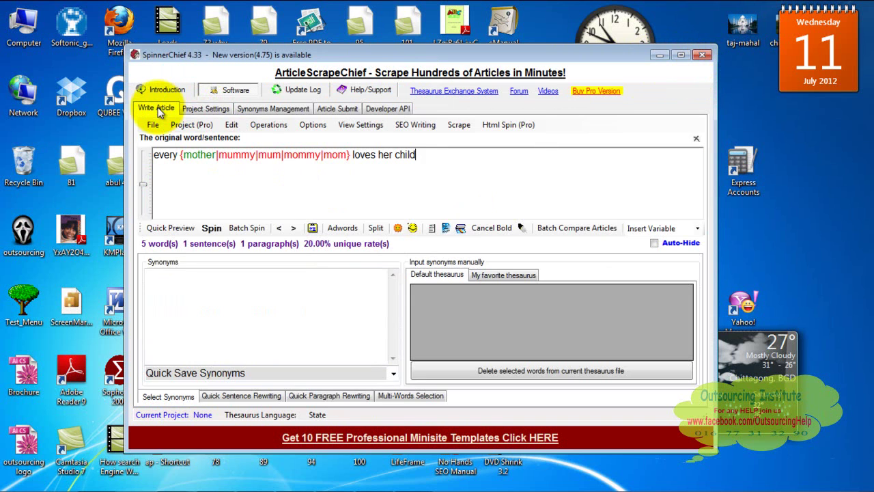
left_click(204, 108)
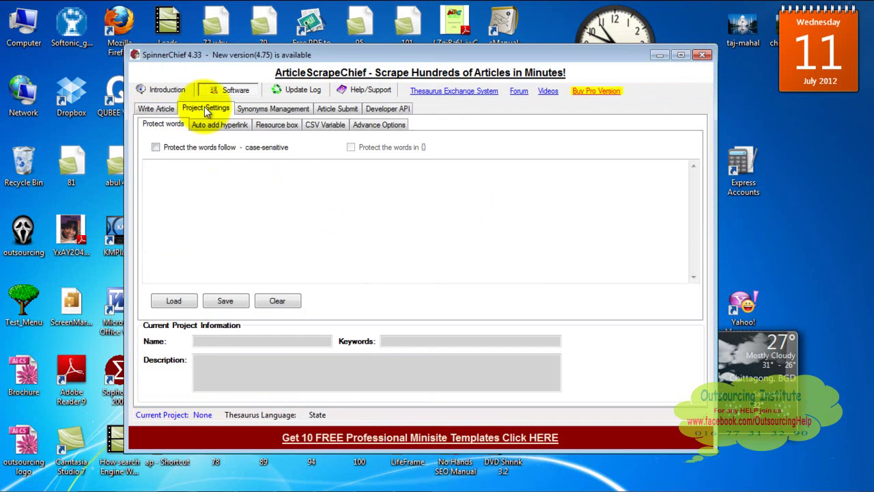
Tour the Synonyms Management, Article Submit, Developer API and Project Settings sections, ending on Write Article
left_click(256, 112)
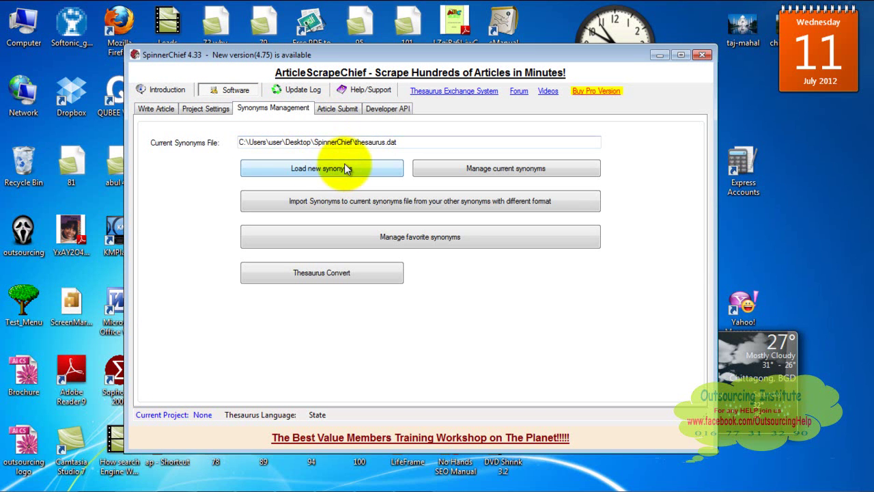
left_click(333, 112)
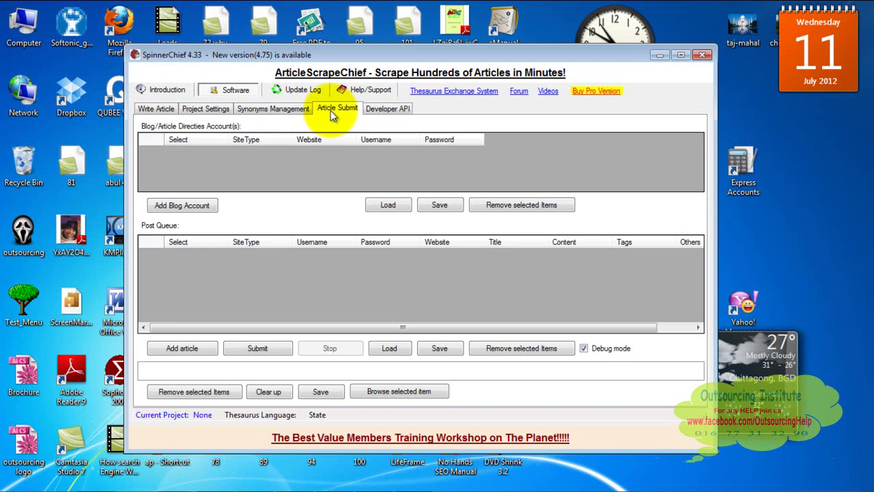
left_click(374, 111)
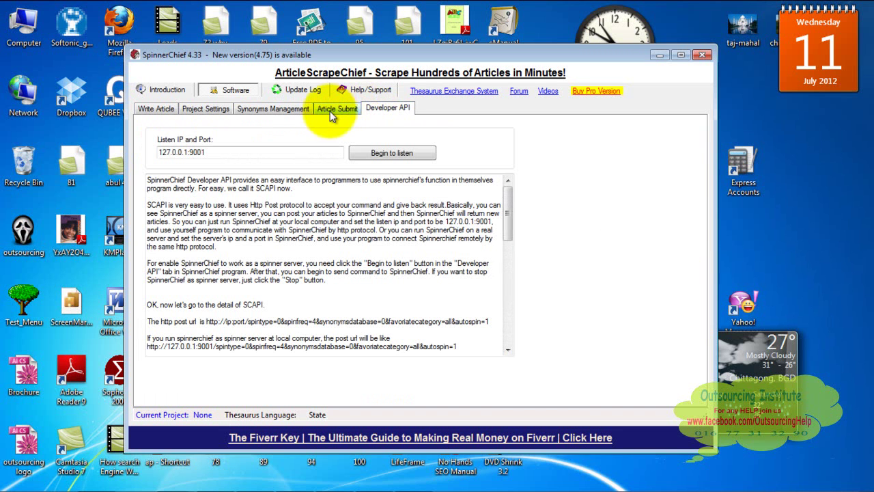
left_click(330, 115)
left_click(294, 110)
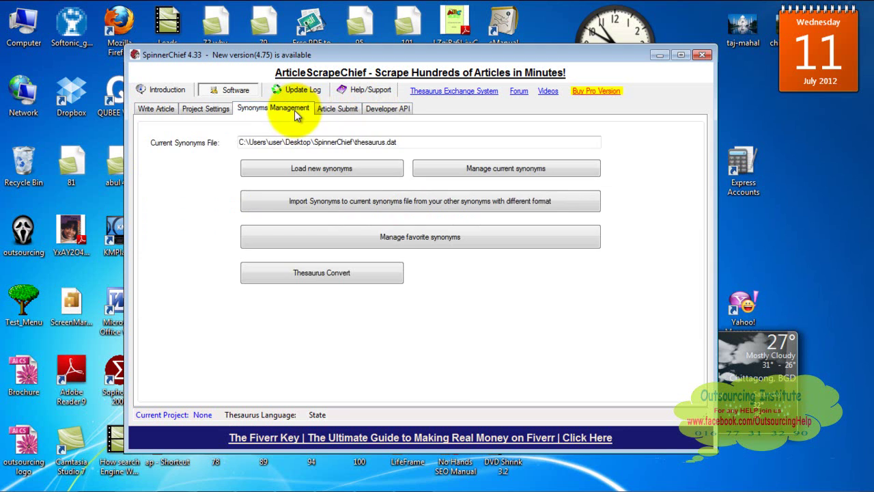
left_click(221, 112)
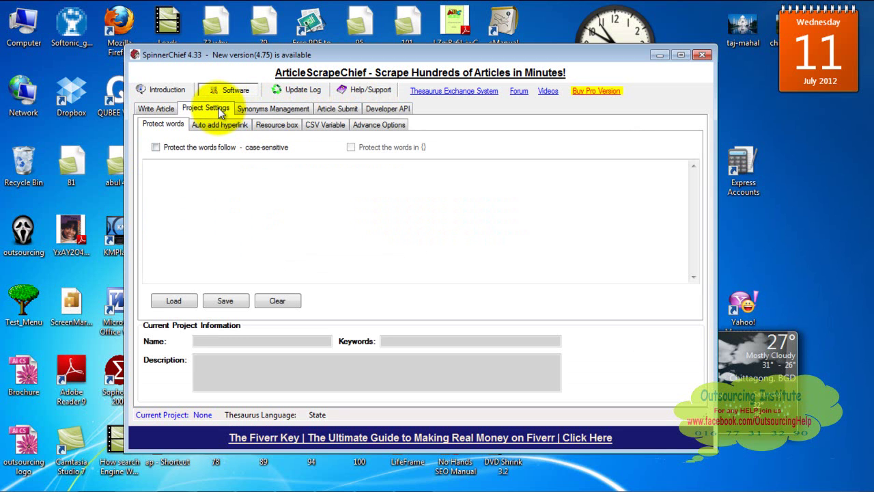
left_click(162, 111)
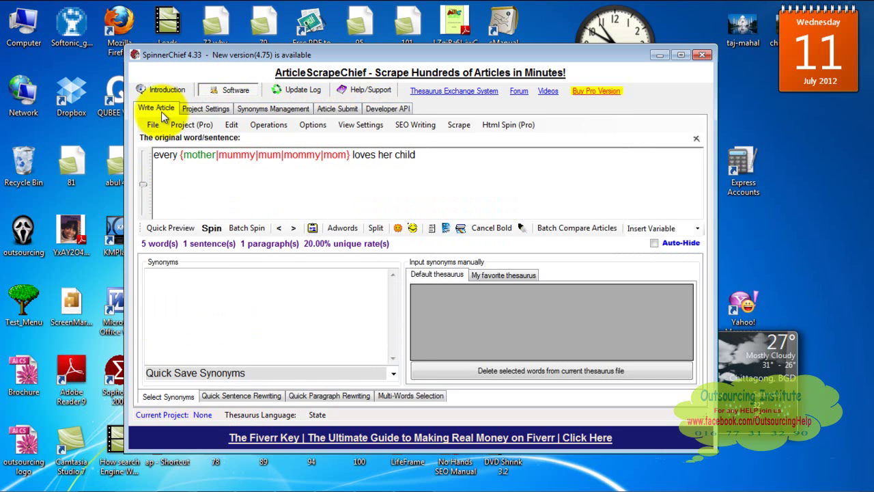
Put focus in the manual synonyms box, then in the spun 'mother' sentence
left_click(209, 286)
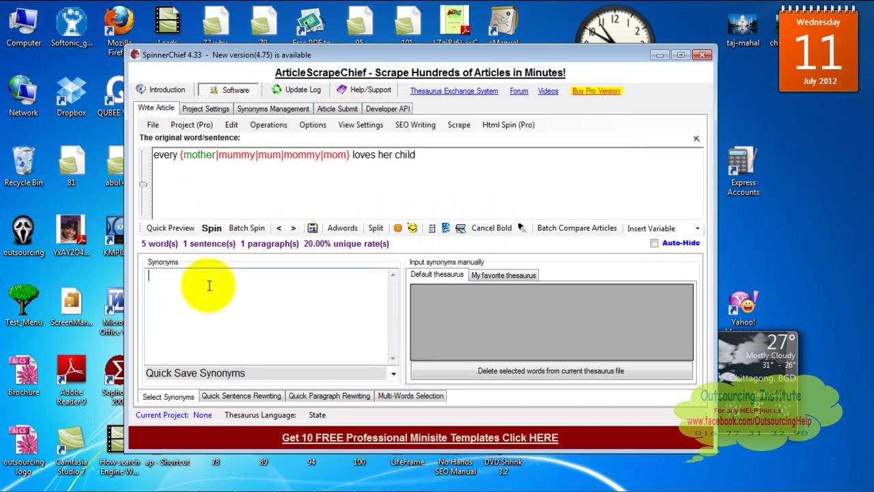
left_click(255, 185)
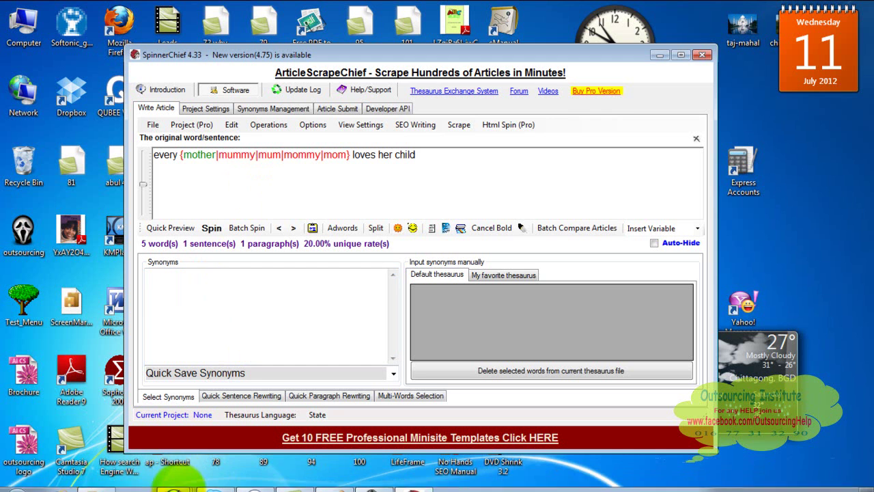
Switch to Firefox and search YouTube for spinnerchief in a new tab
mouse_move(173, 478)
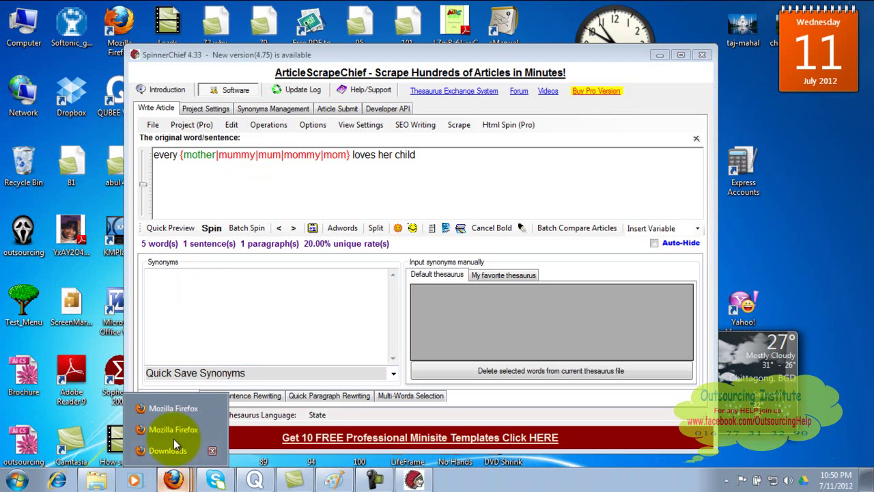
left_click(180, 409)
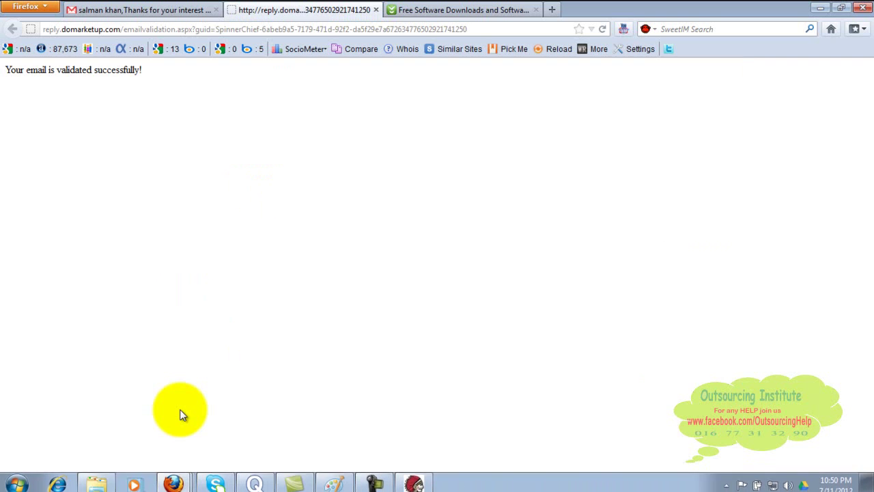
left_click(552, 10)
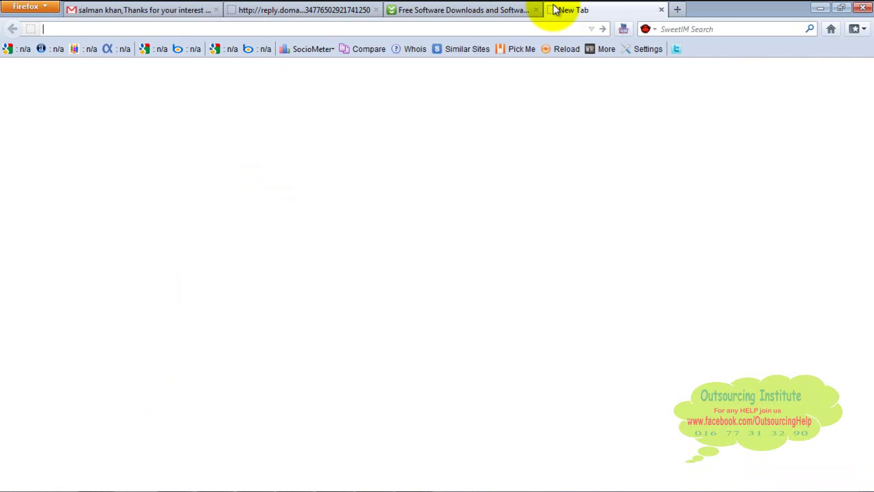
type("www.")
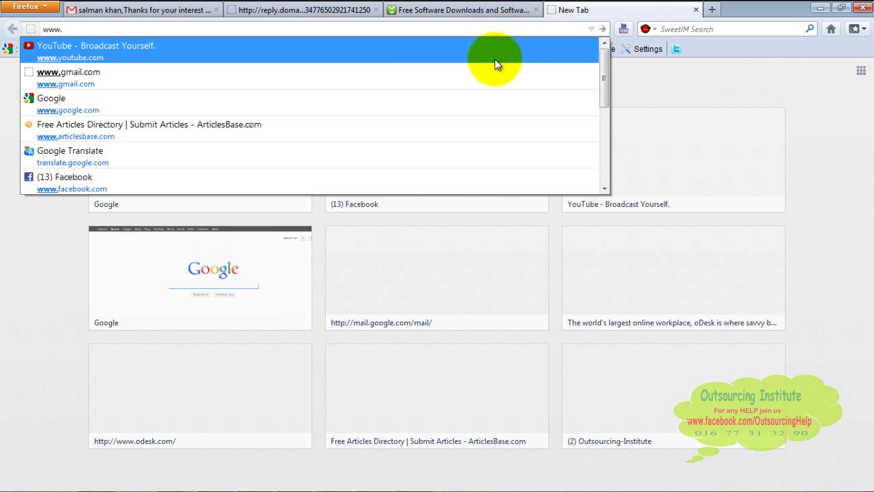
left_click(495, 61)
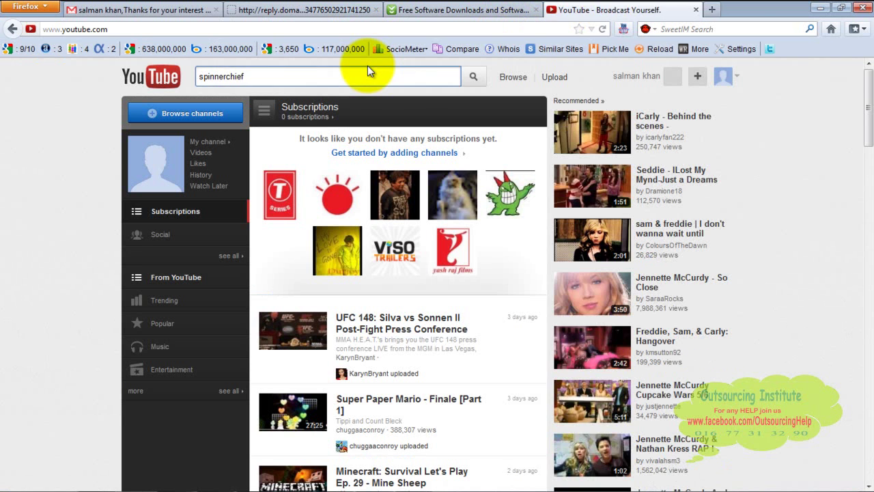
left_click(472, 77)
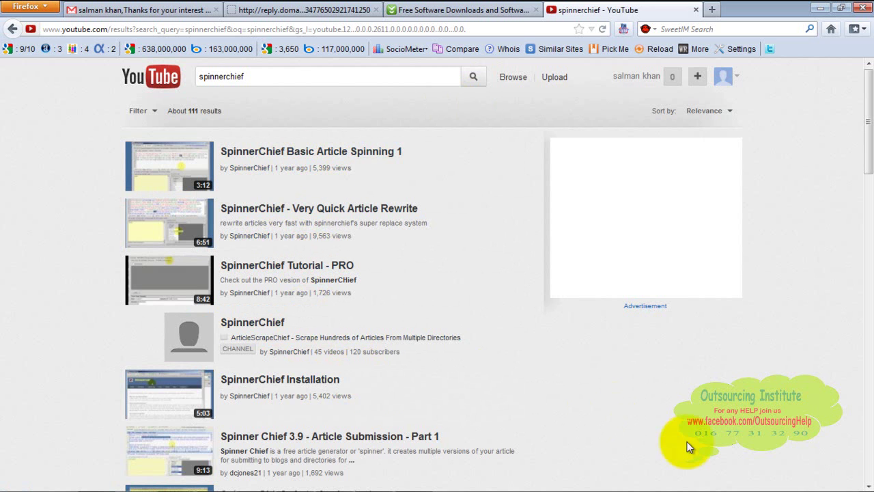
Scroll through the spinnerchief video results, return to the top, and bring back the Paint notes
scroll(865, 480, "down", 6)
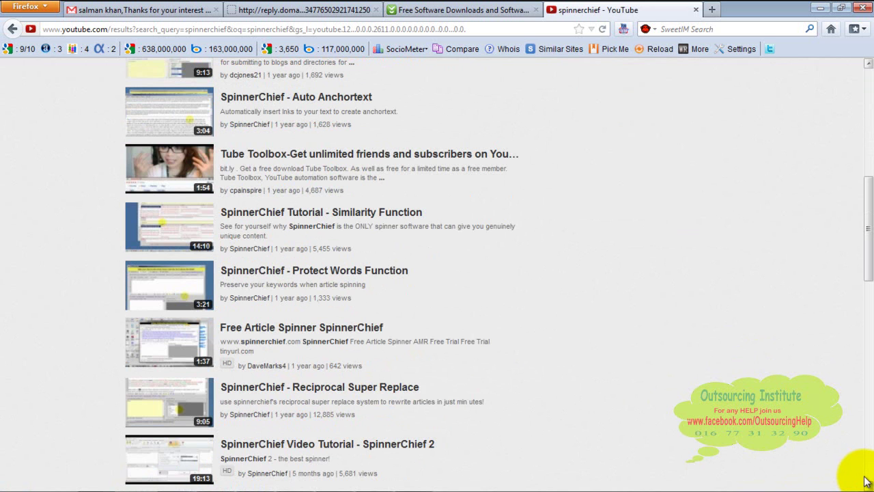
scroll(866, 482, "down", 6)
scroll(867, 482, "down", 4)
left_click(868, 181)
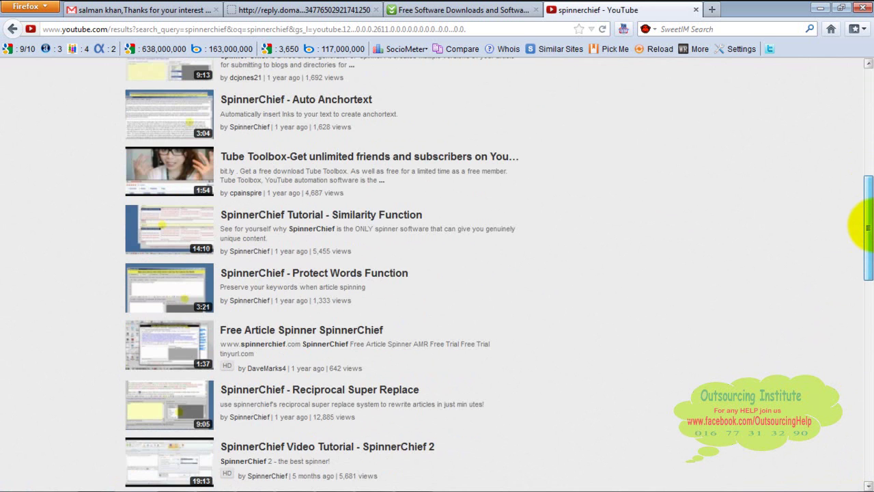
left_click_drag(867, 226, 865, 59)
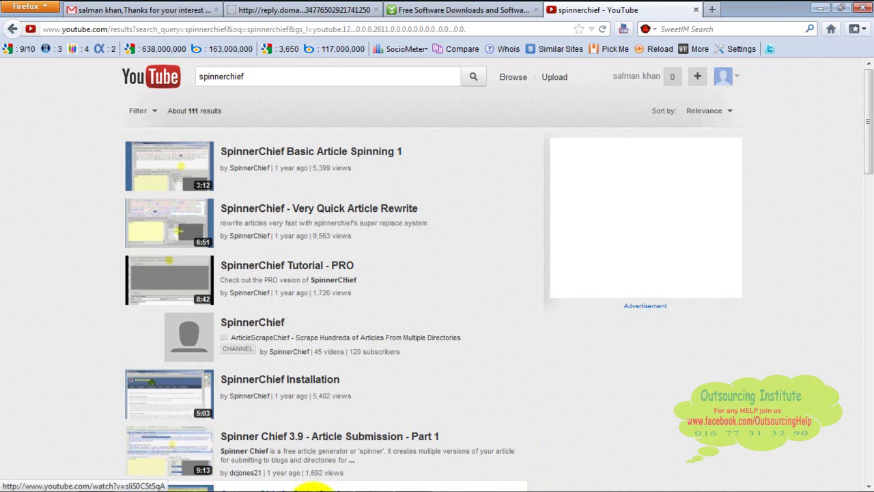
left_click(332, 478)
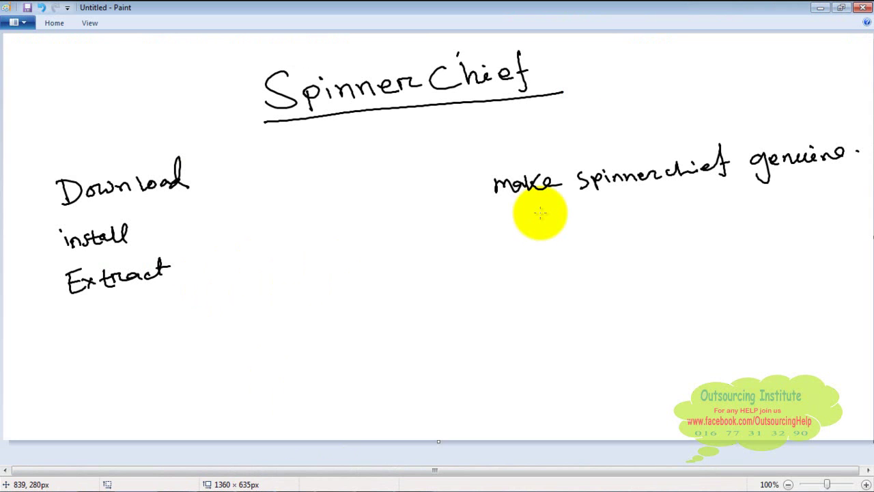
Draw a short pencil mark above 'make spinnerchief genuine' in the notes
left_click_drag(584, 120, 580, 123)
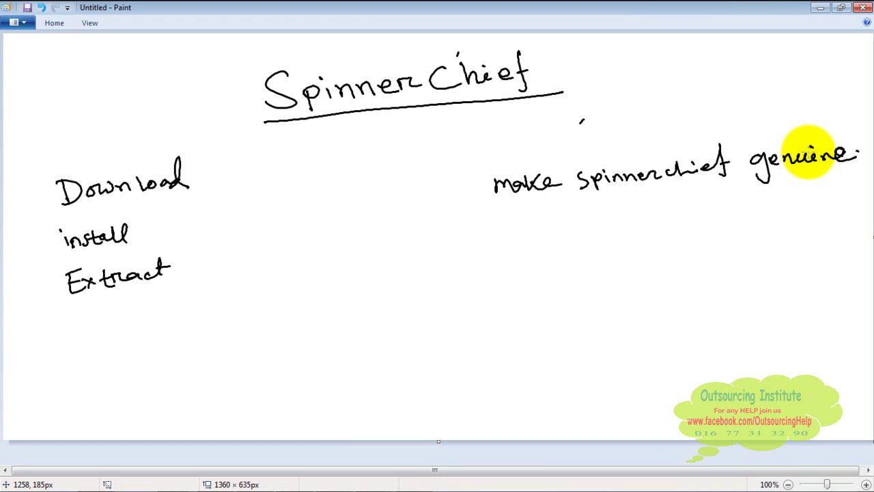
mouse_move(537, 478)
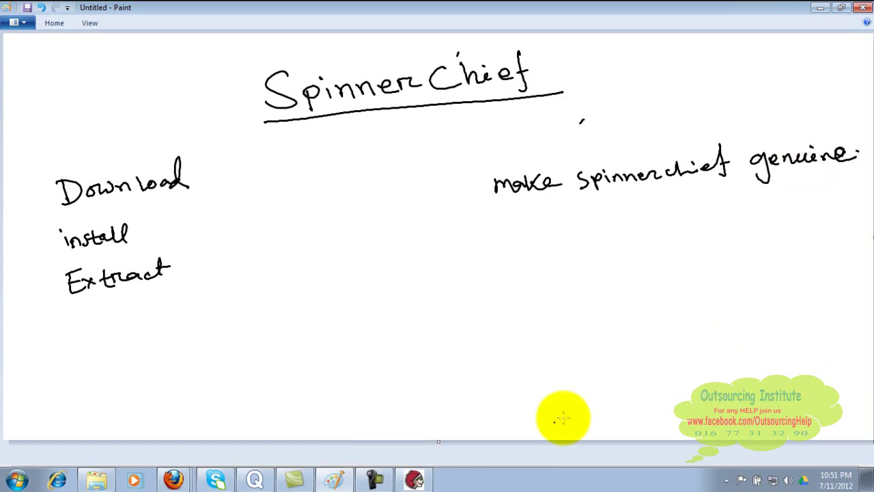
left_click(413, 479)
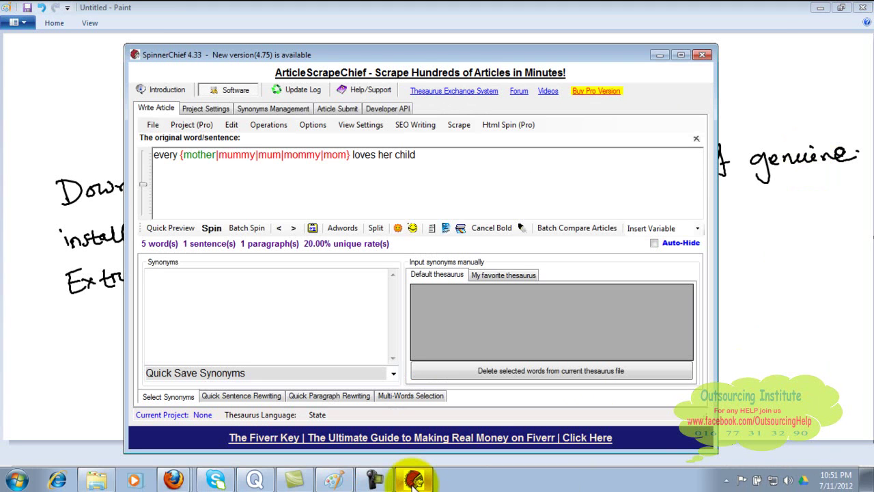
left_click(348, 337)
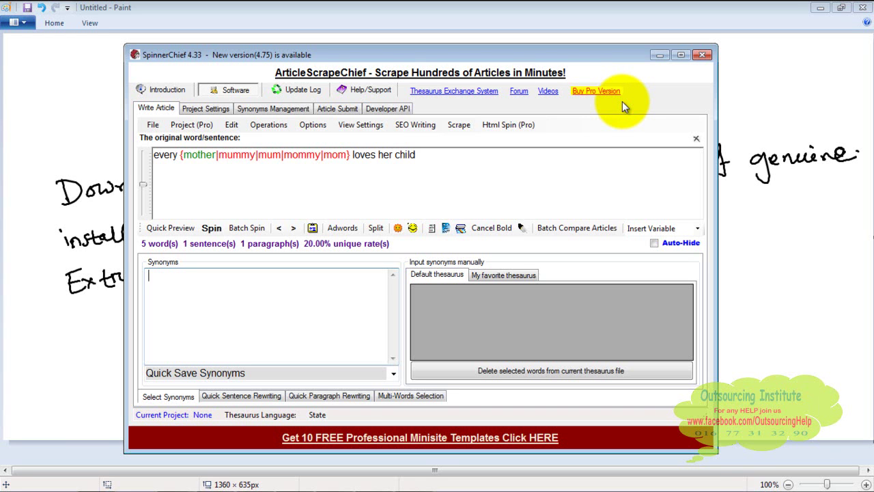
left_click(585, 150)
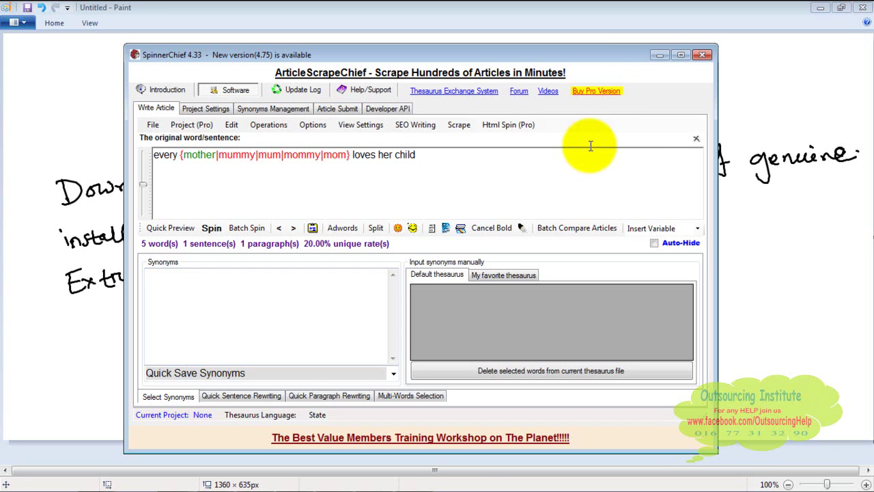
left_click(660, 55)
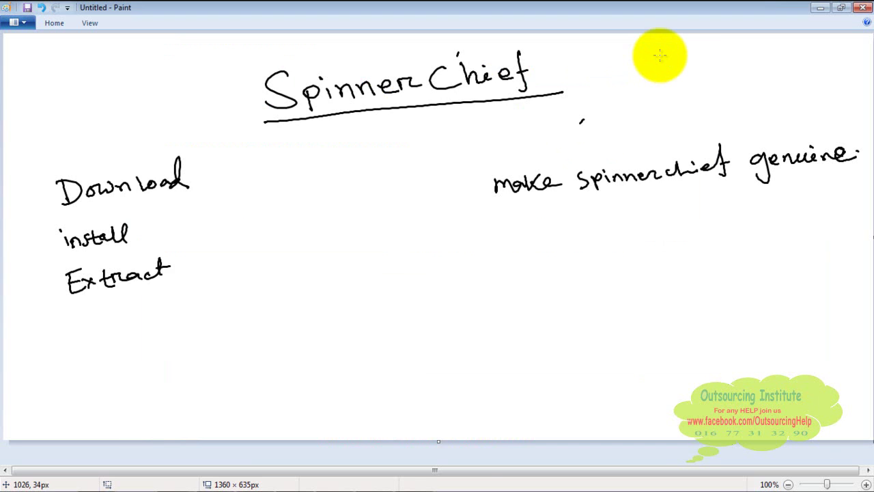
Handwrite Product Key, Serial Key and bulleted Licence Key beneath the genuine note
mouse_move(505, 253)
left_mouse_down()
mouse_move(503, 265)
mouse_move(540, 254)
mouse_move(559, 234)
mouse_move(595, 255)
mouse_move(644, 246)
mouse_move(680, 265)
left_mouse_up()
mouse_move(508, 296)
left_mouse_down()
mouse_move(492, 313)
mouse_move(580, 293)
mouse_move(634, 293)
mouse_move(640, 319)
left_mouse_up()
mouse_move(517, 348)
left_mouse_down()
mouse_move(515, 357)
mouse_move(583, 357)
mouse_move(652, 344)
mouse_move(639, 379)
left_mouse_up()
left_click(492, 363)
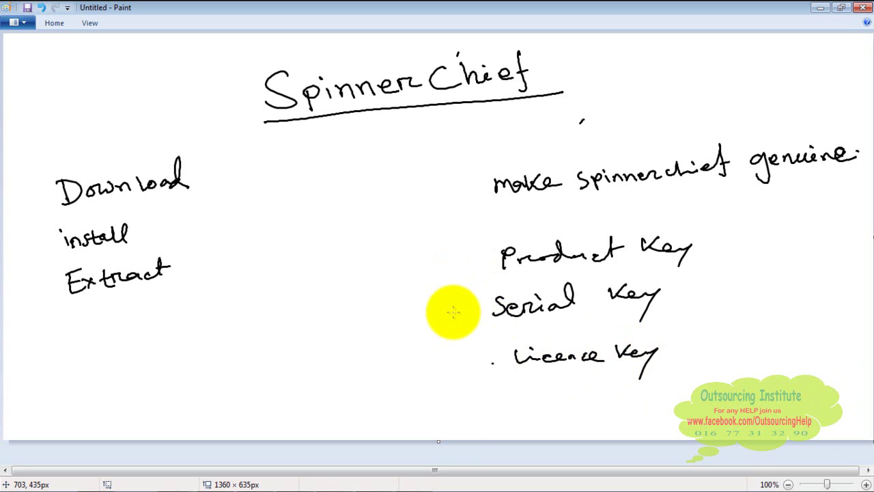
mouse_move(323, 485)
left_click(179, 484)
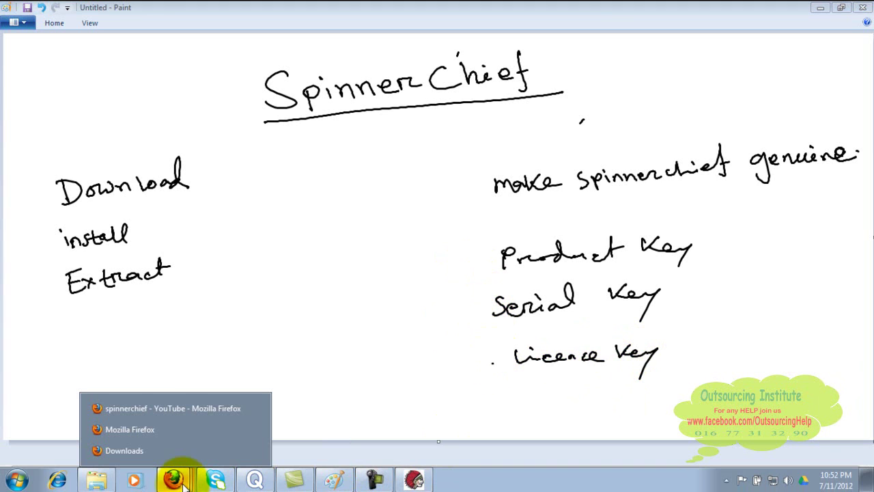
left_click(213, 408)
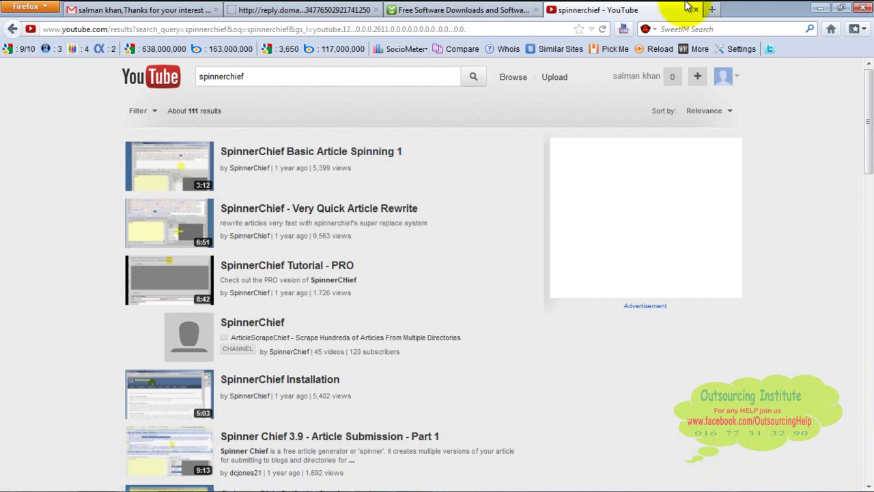
left_click(711, 11)
type("www")
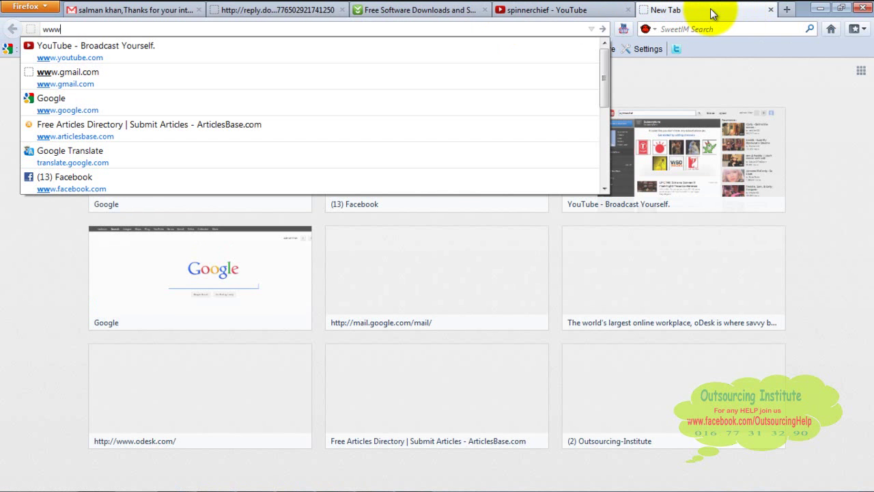
type(".smart")
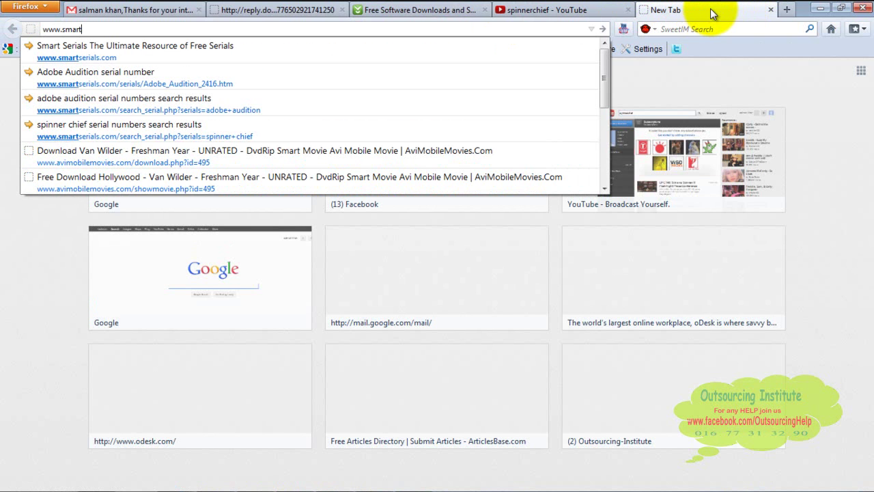
left_click(559, 39)
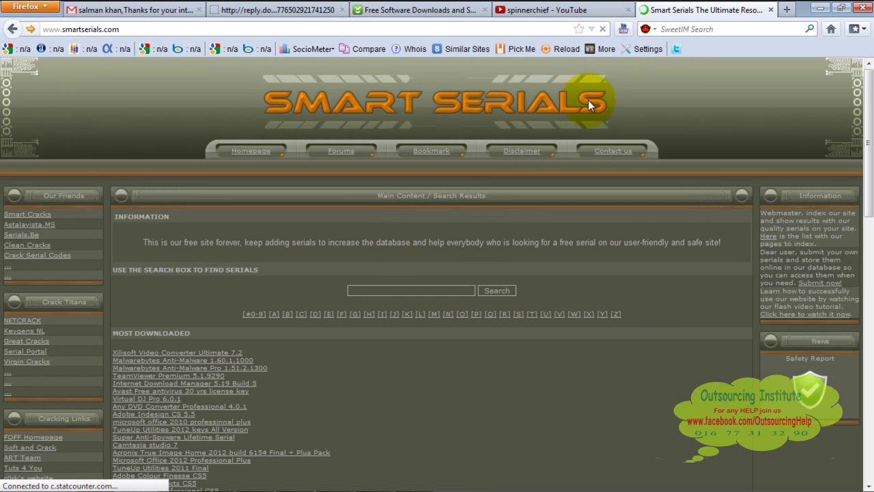
left_click(466, 289)
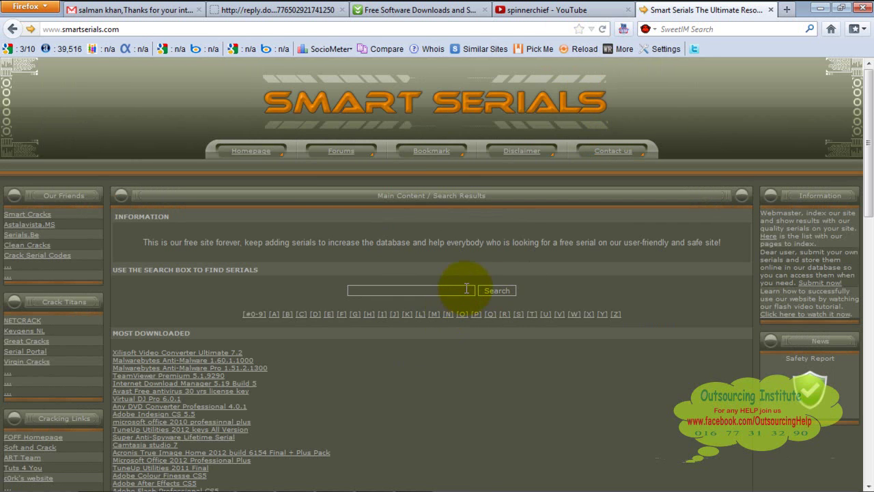
type("sp")
left_click(457, 304)
left_click(504, 292)
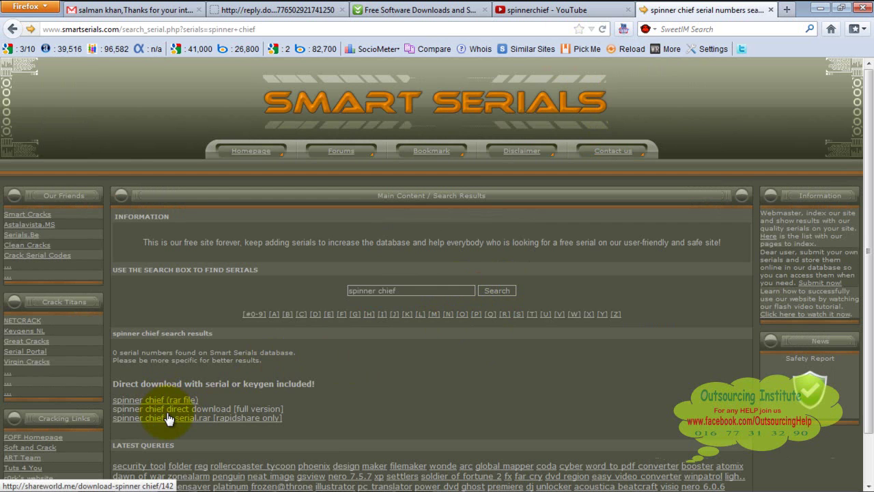
Open the full-version download link in another tab, then start a fresh tab
left_click(253, 409)
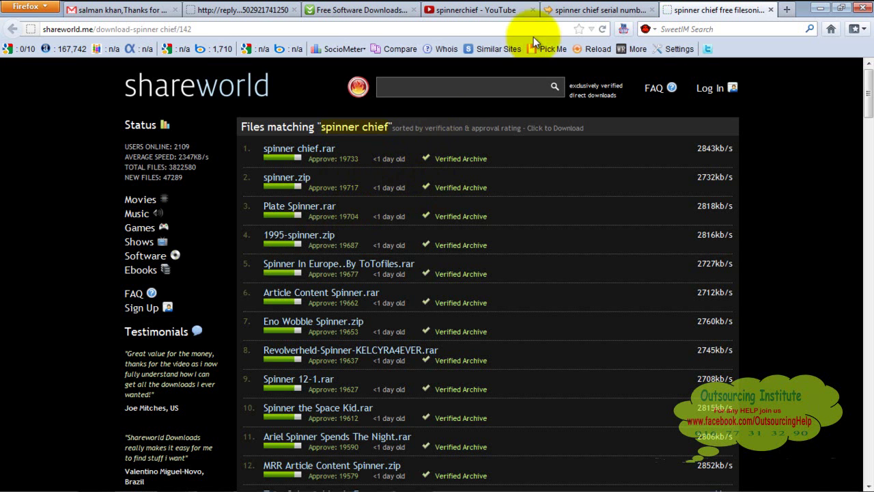
left_click(572, 7)
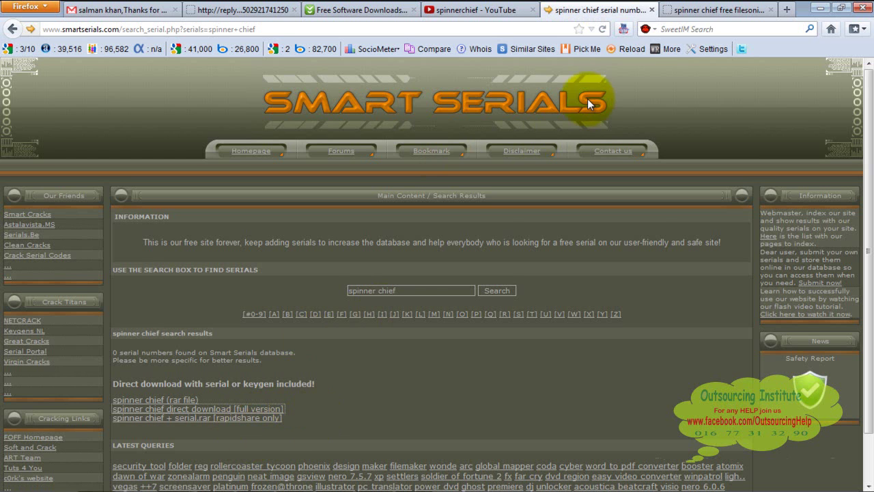
left_click(784, 10)
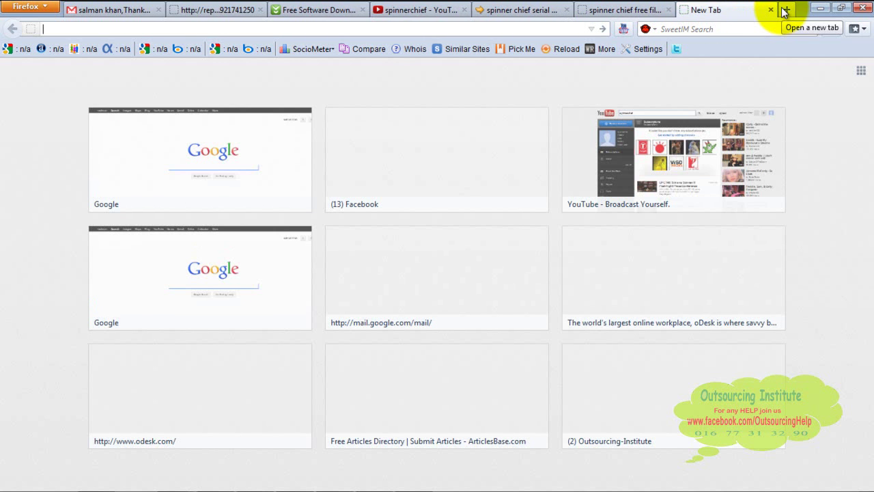
Search Google for 'spinnerchief licence key'
left_click(246, 143)
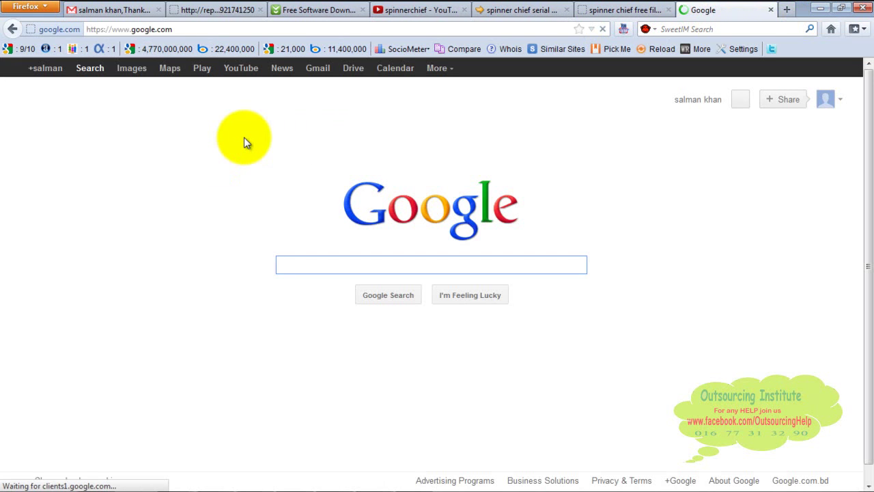
type("sp")
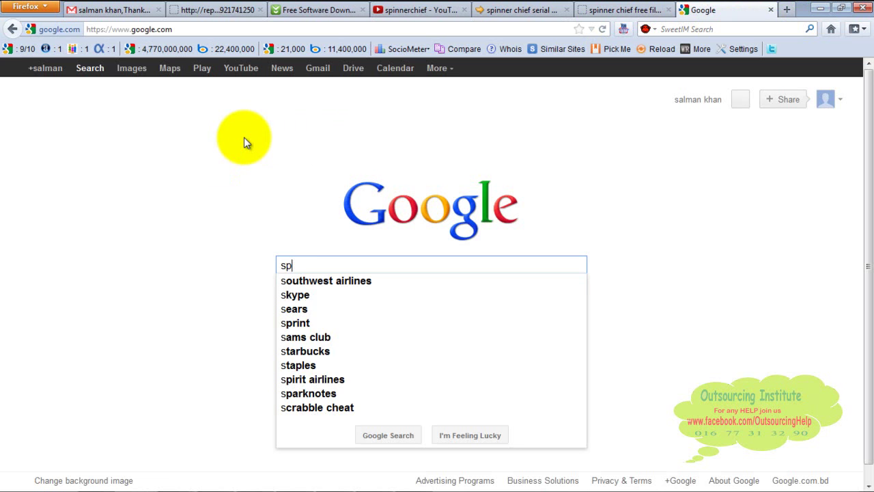
type("inner k")
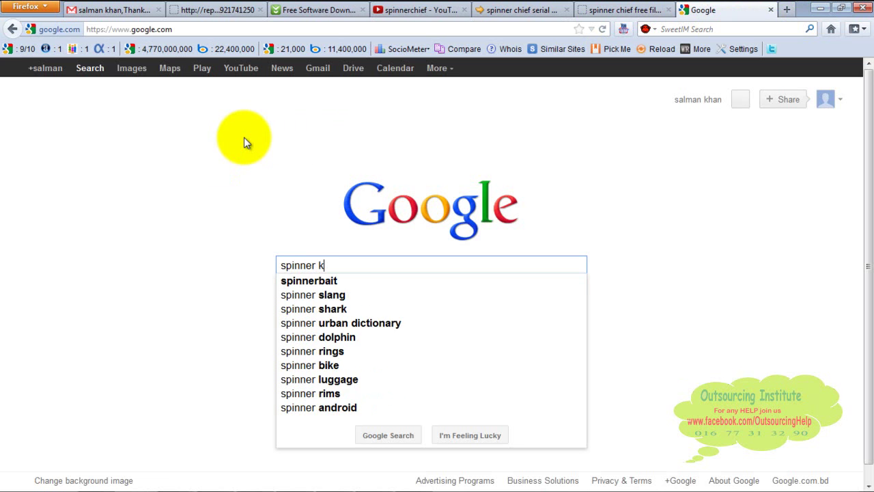
type("ey pro")
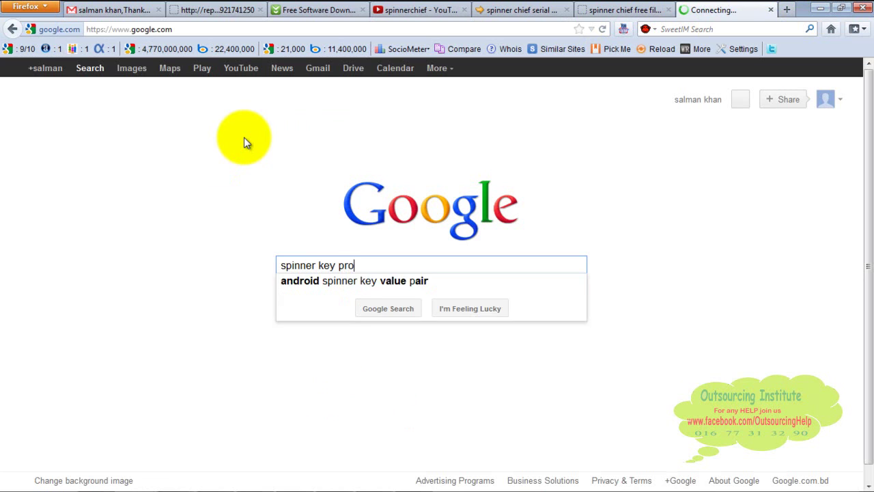
type("duct")
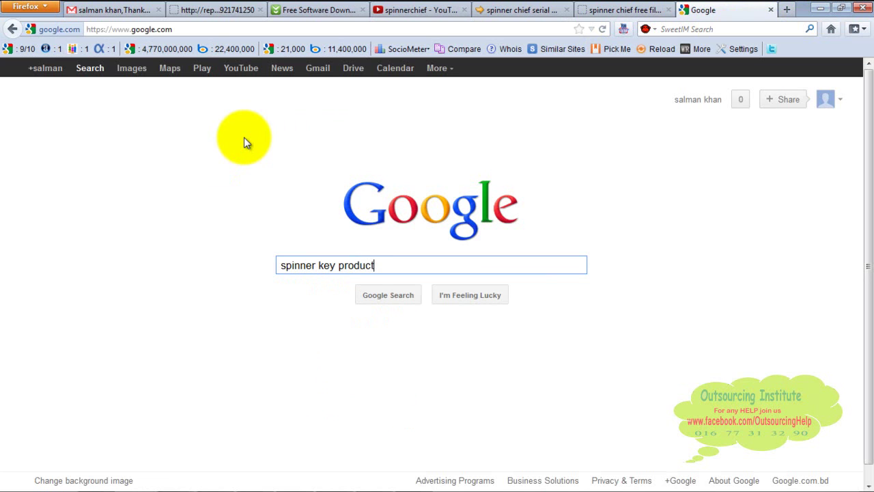
type("s")
key("BackSpace")
type("key")
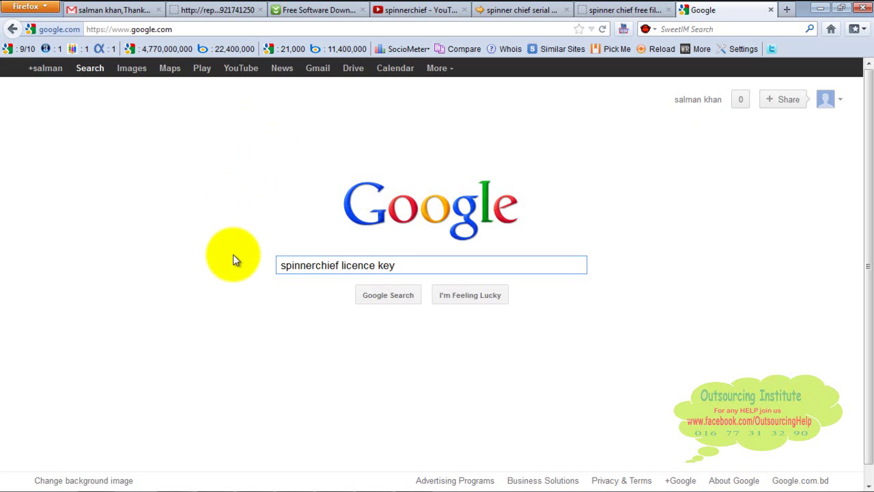
left_click(370, 290)
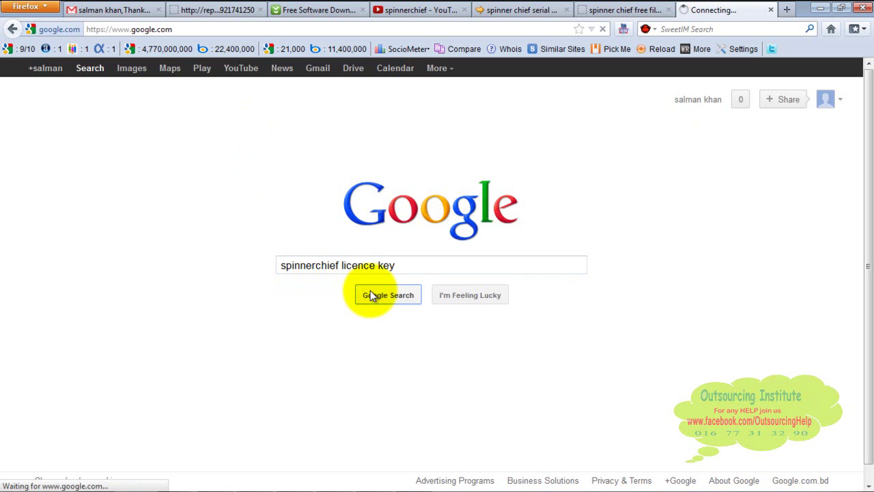